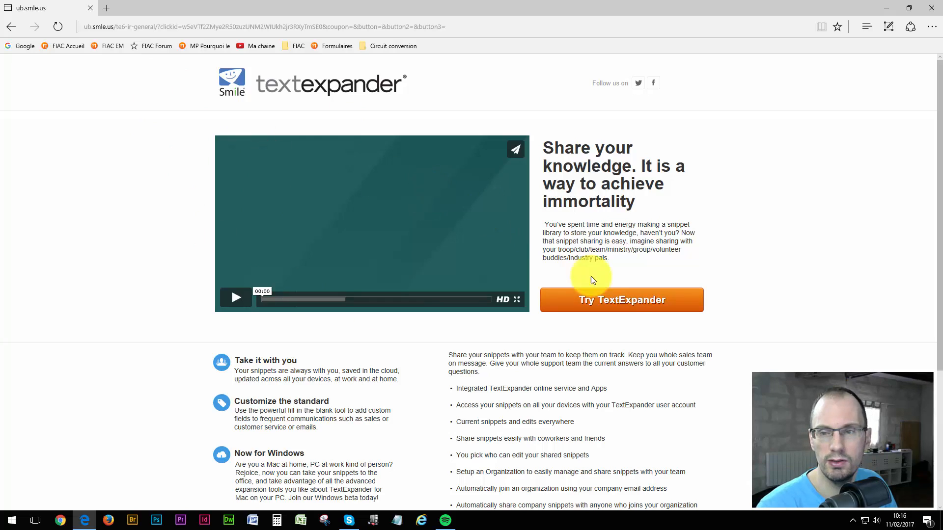
# Step: Open the account creation form for the TextExpander trial and go to its password and first name fields
pyautogui.click(613, 303)
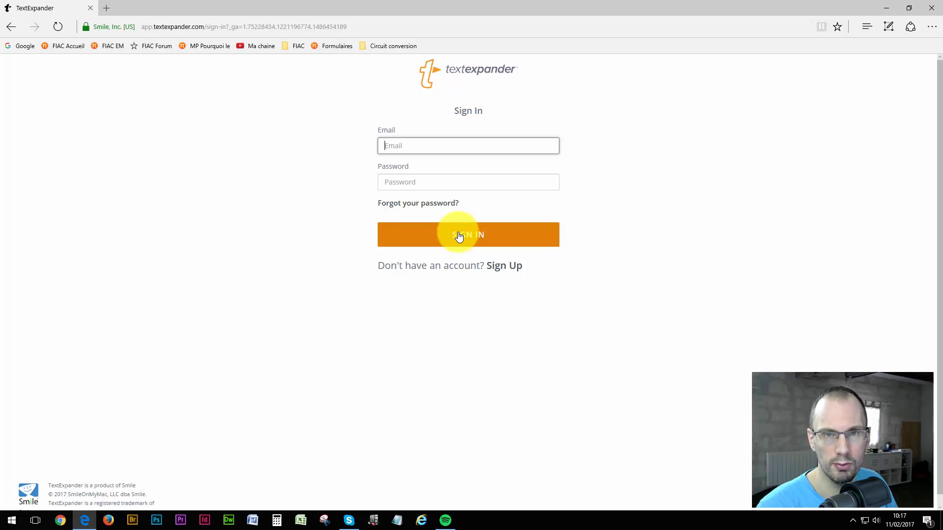
pyautogui.click(504, 269)
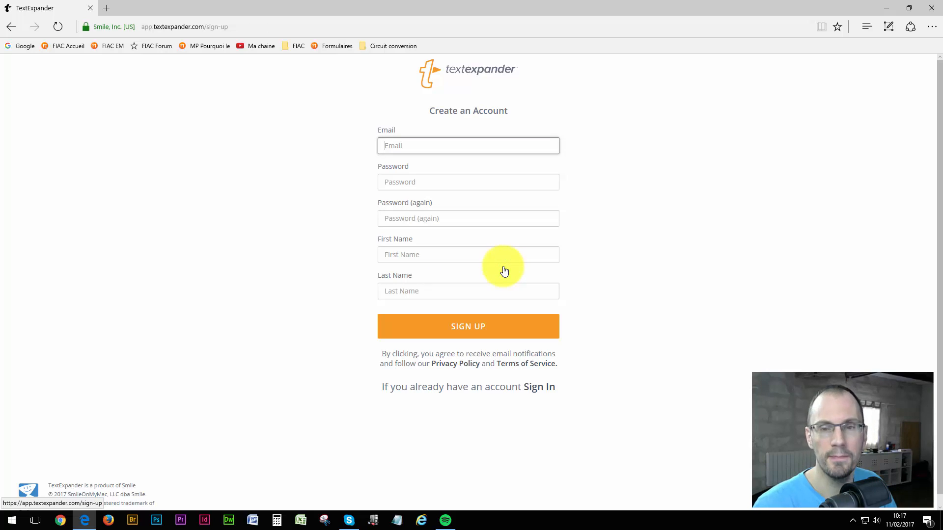
pyautogui.click(389, 183)
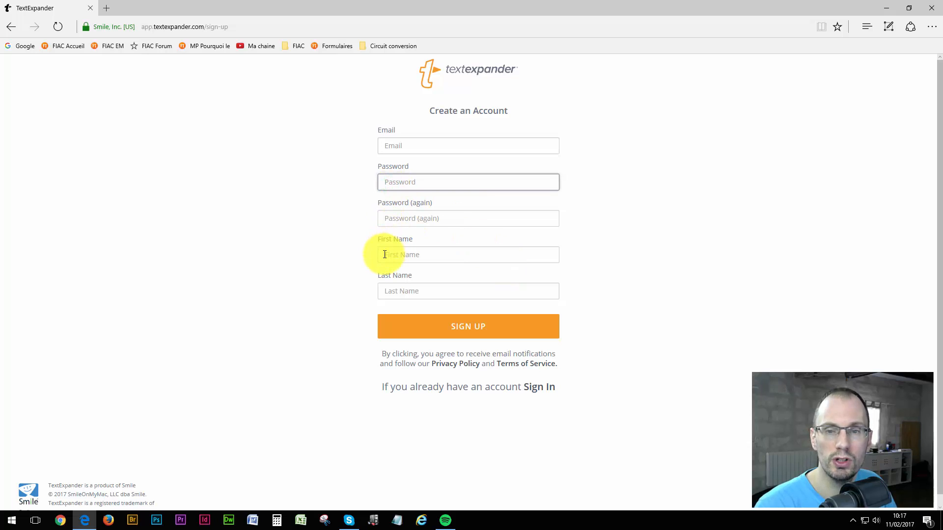
pyautogui.click(385, 255)
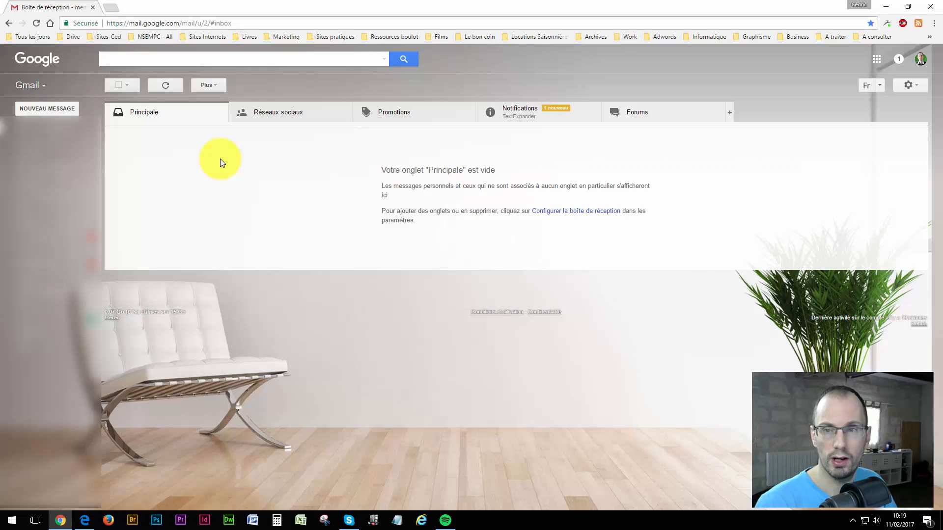
# Step: Open the "Verify your TextExpander email address" message among the Gmail notifications and verify the address through its link
pyautogui.click(524, 118)
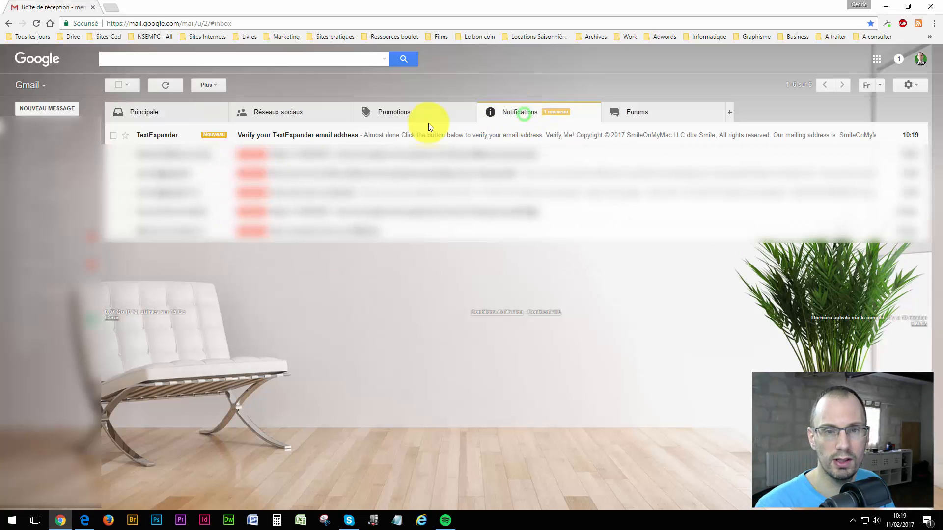
pyautogui.click(162, 133)
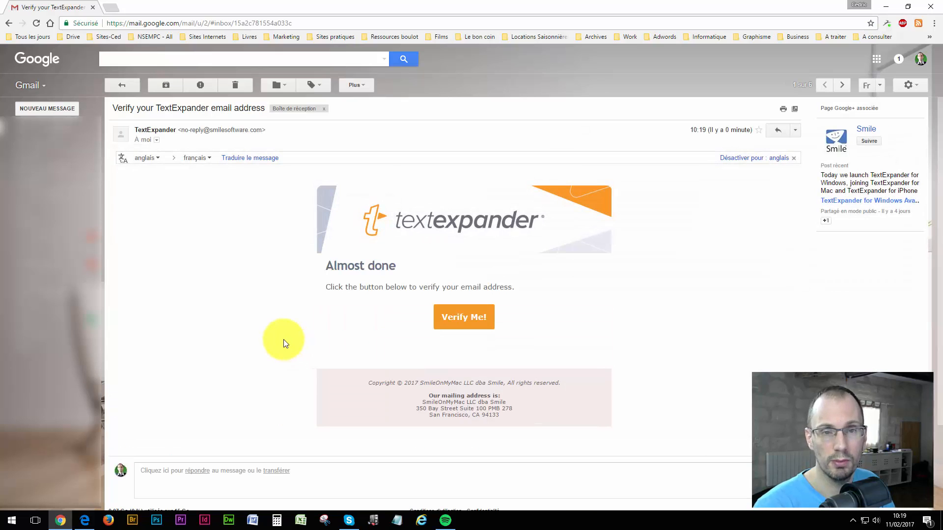
pyautogui.click(463, 319)
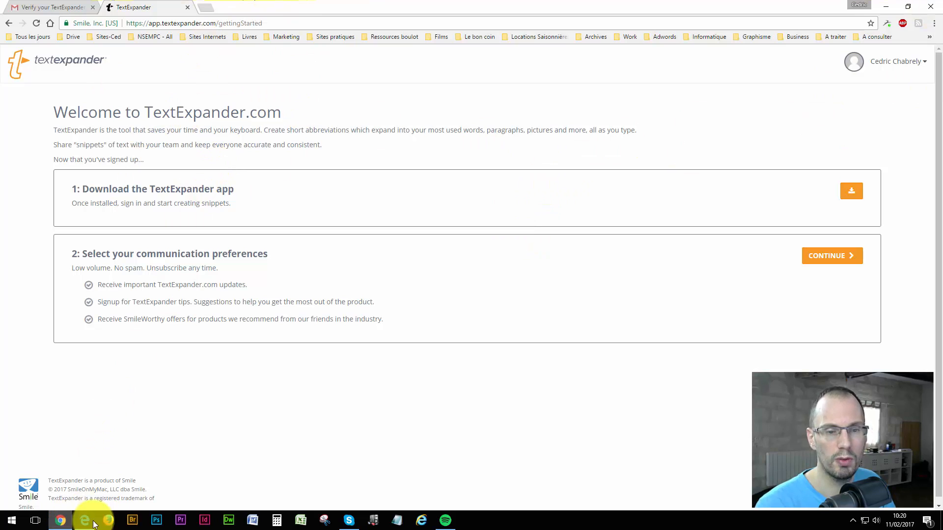
# Step: Download the TextExpander app installer and clear both browser windows off the desktop
pyautogui.moveTo(83, 528)
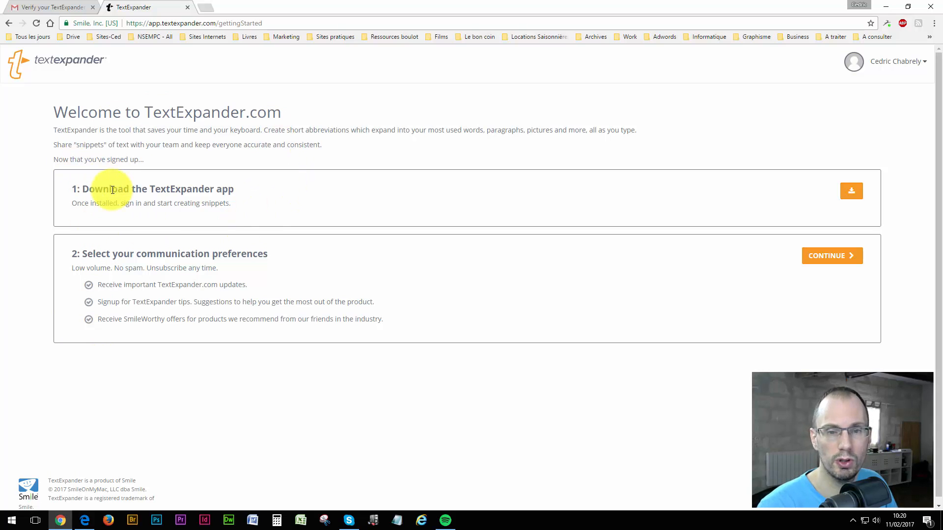
pyautogui.click(850, 195)
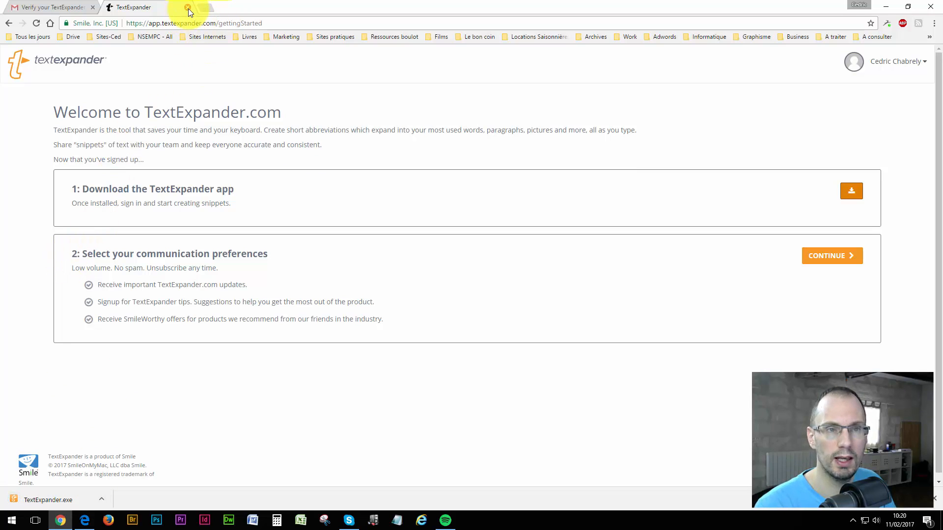
pyautogui.click(930, 6)
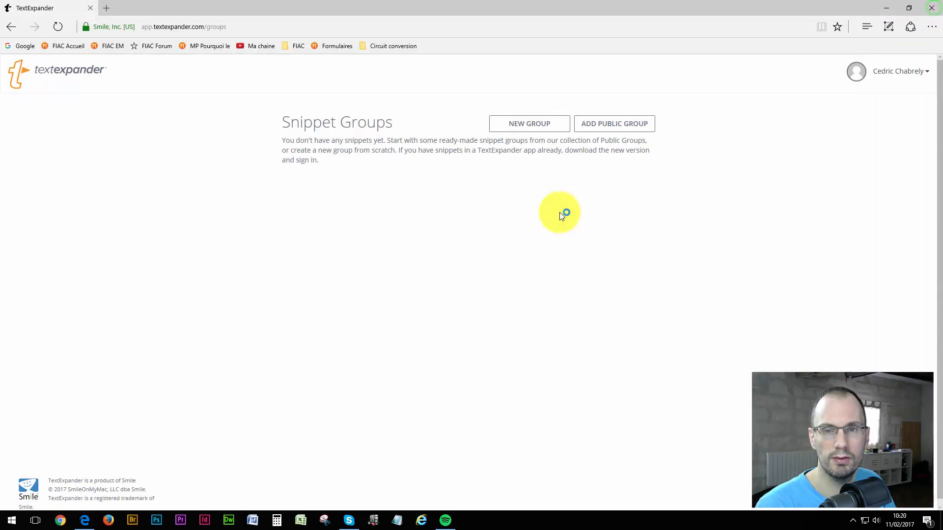
pyautogui.click(886, 8)
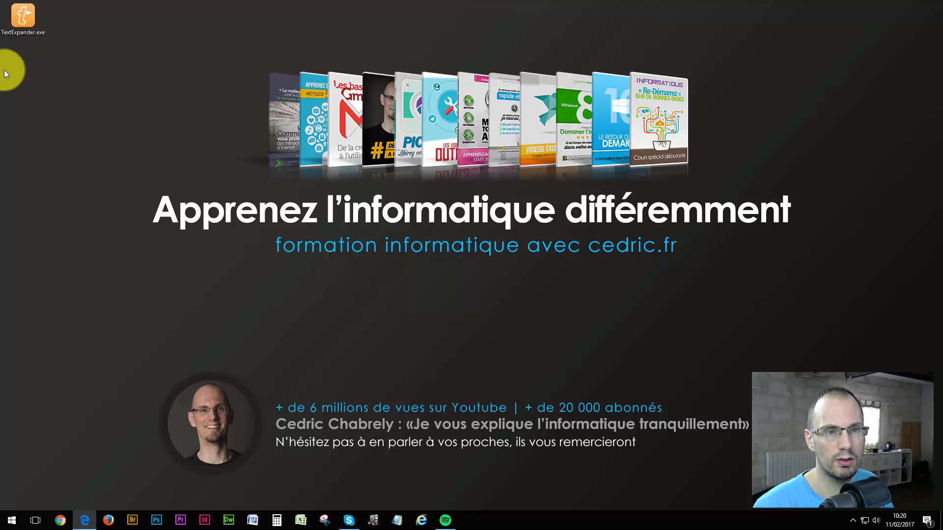
# Step: Run TextExpander.exe from the desktop, install the program and close the finished setup
pyautogui.doubleClick(22, 20)
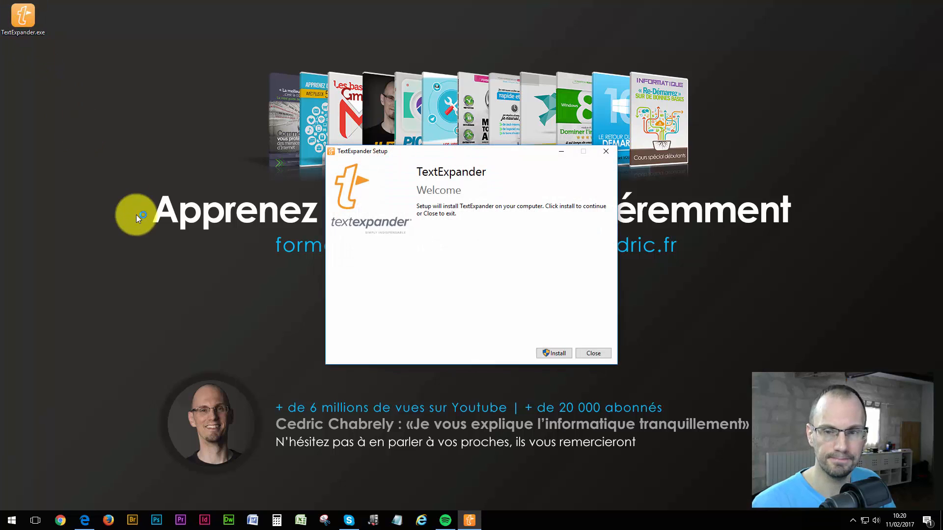
pyautogui.click(563, 355)
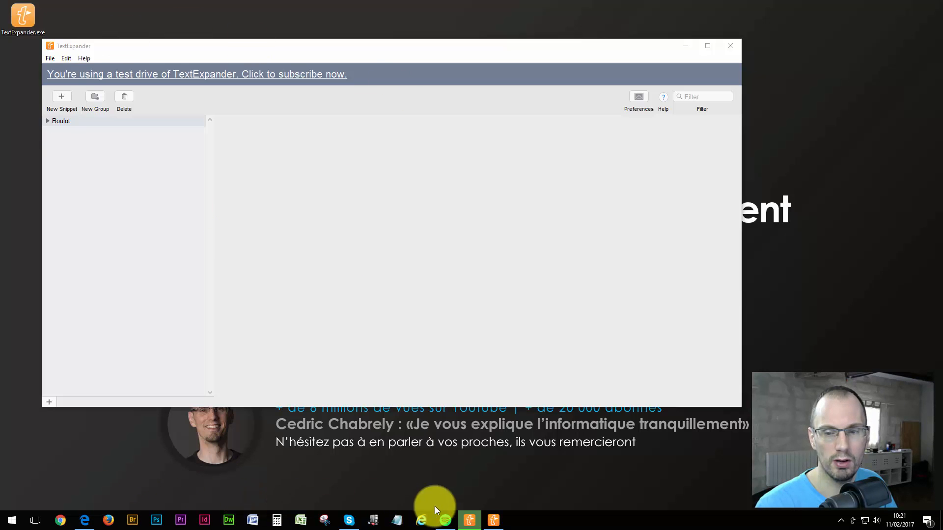
pyautogui.click(492, 519)
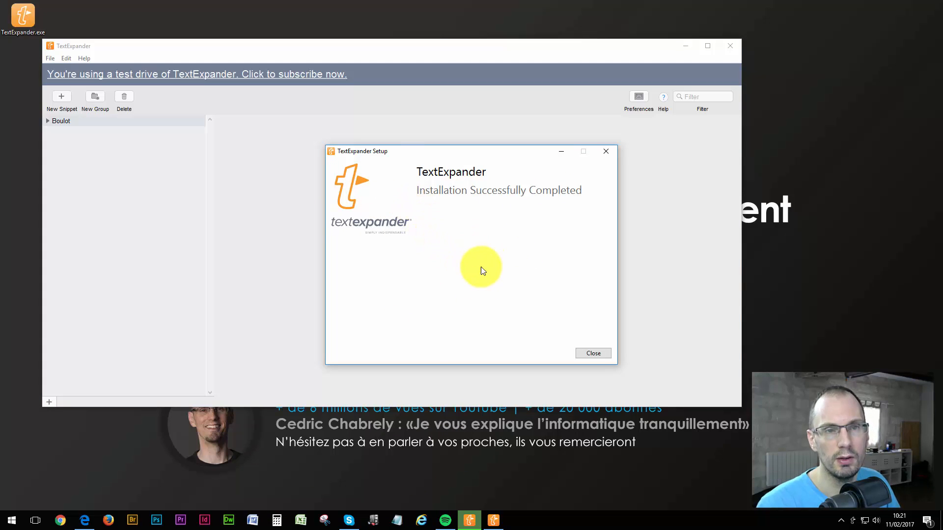
pyautogui.click(592, 353)
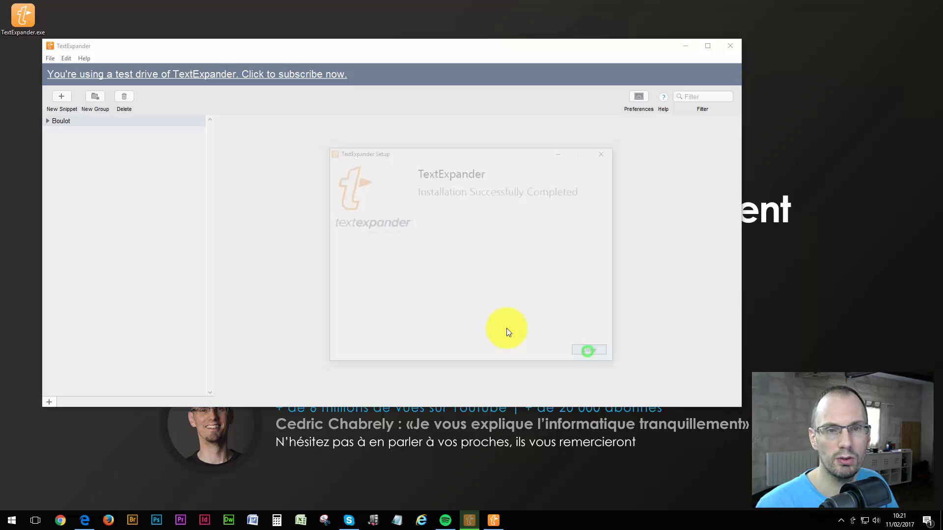
# Step: Sign out of the account loaded in TextExpander and start signing in with the new account's e-mail
pyautogui.click(51, 58)
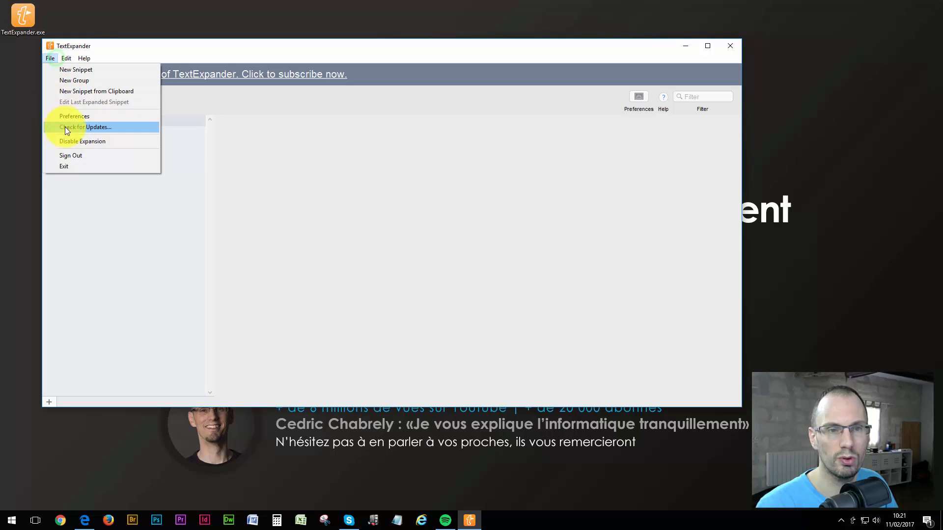
pyautogui.click(73, 157)
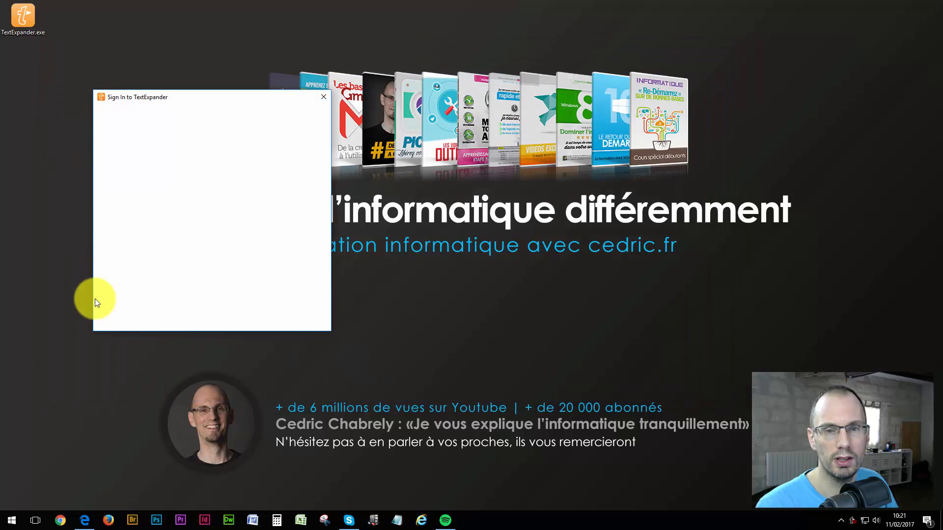
pyautogui.moveTo(184, 99); pyautogui.dragTo(395, 92)
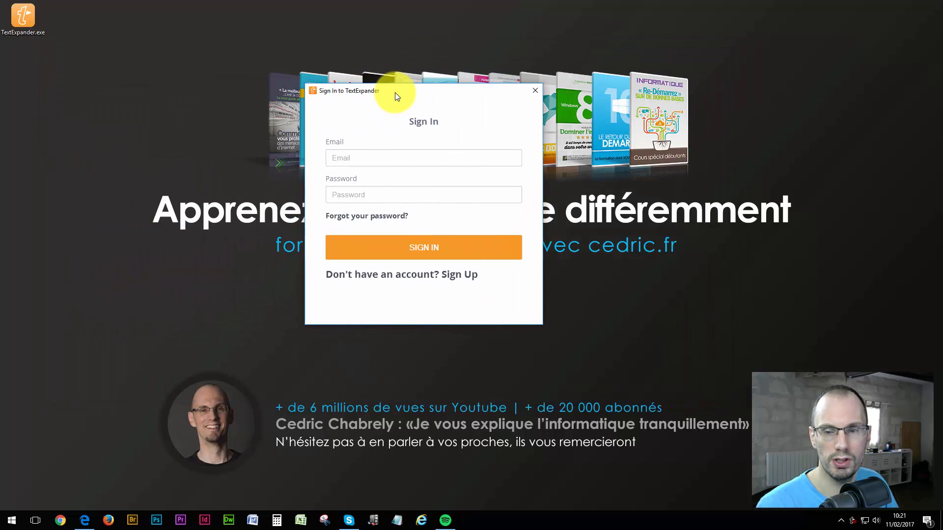
pyautogui.click(535, 91)
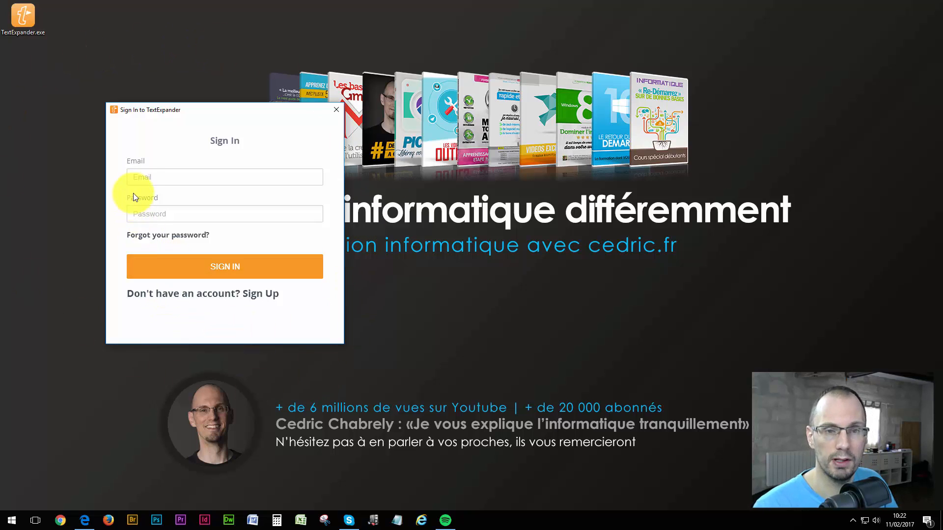
pyautogui.click(137, 177)
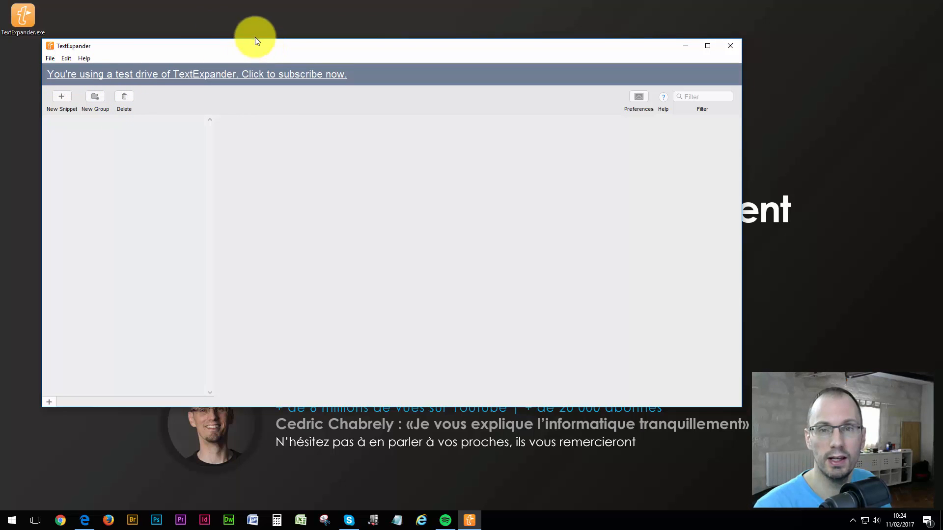
# Step: Create a new snippet with the content "Je vous prie d'agréer madame, monsieur, l'expression de mes sentiments distingués"
pyautogui.moveTo(241, 43); pyautogui.dragTo(302, 67)
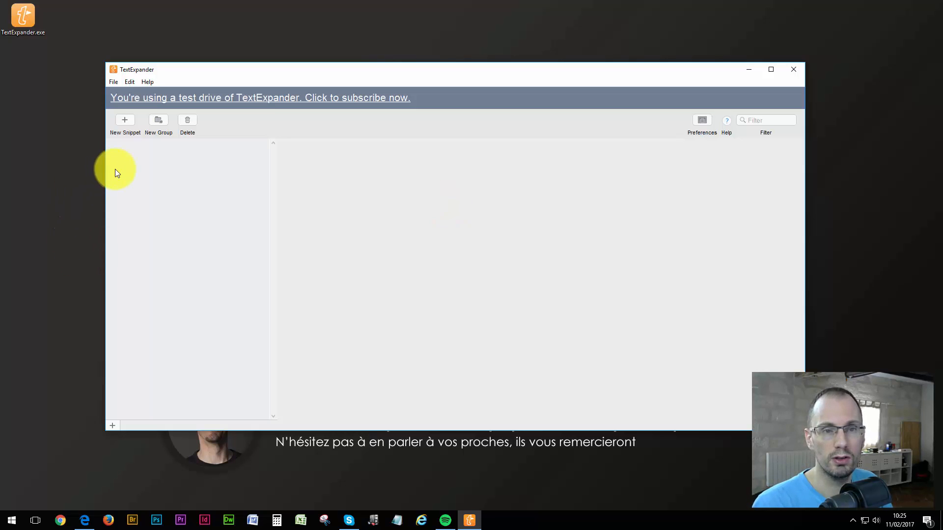
pyautogui.click(124, 120)
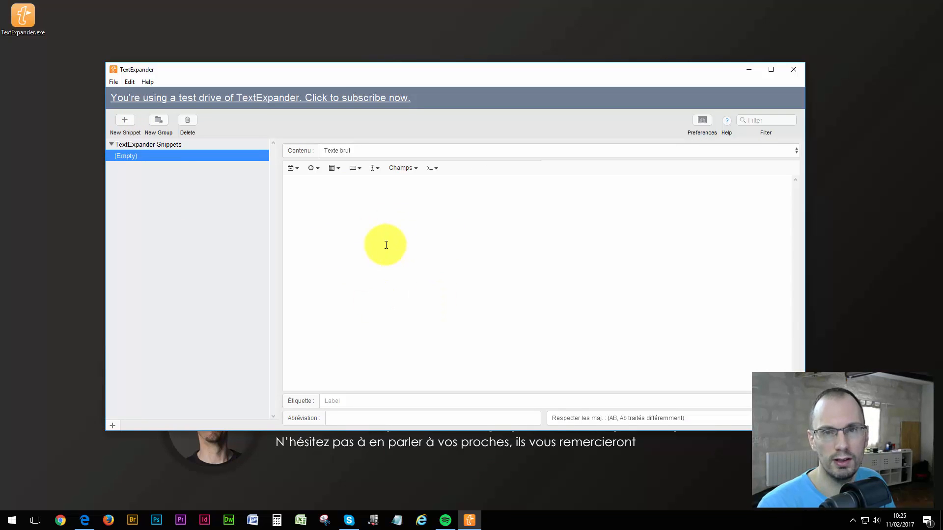
pyautogui.click(332, 207)
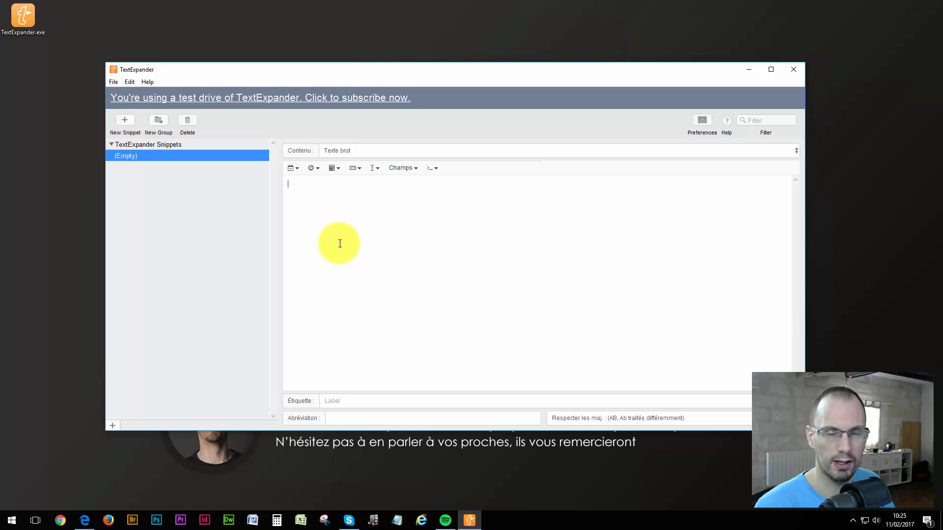
pyautogui.write("Je vous prie d'agréer madame, monsieur, l'expression de mes sentiments distingués")
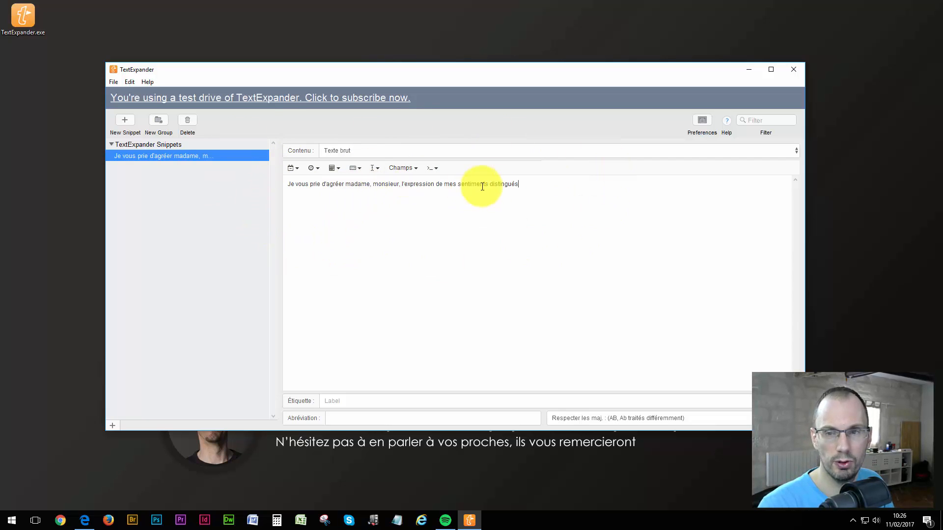
# Step: Give the snippet the abbreviation #sent and the label "Sentiments distingués"
pyautogui.click(343, 419)
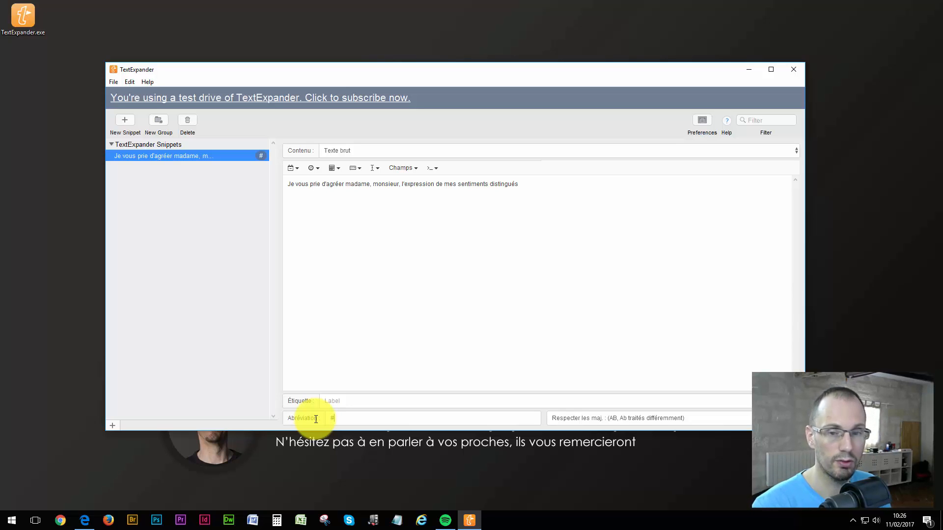
pyautogui.write('#sent')
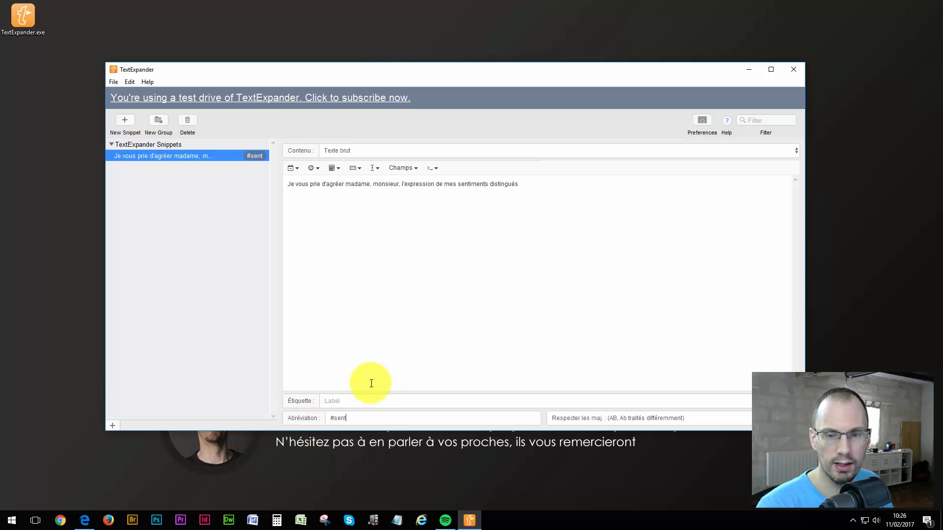
pyautogui.click(329, 400)
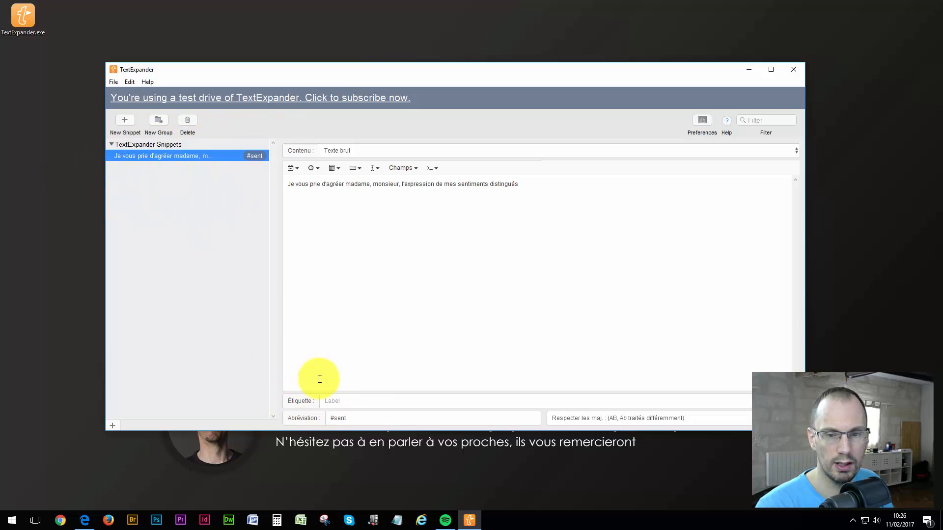
pyautogui.write('Sentim')
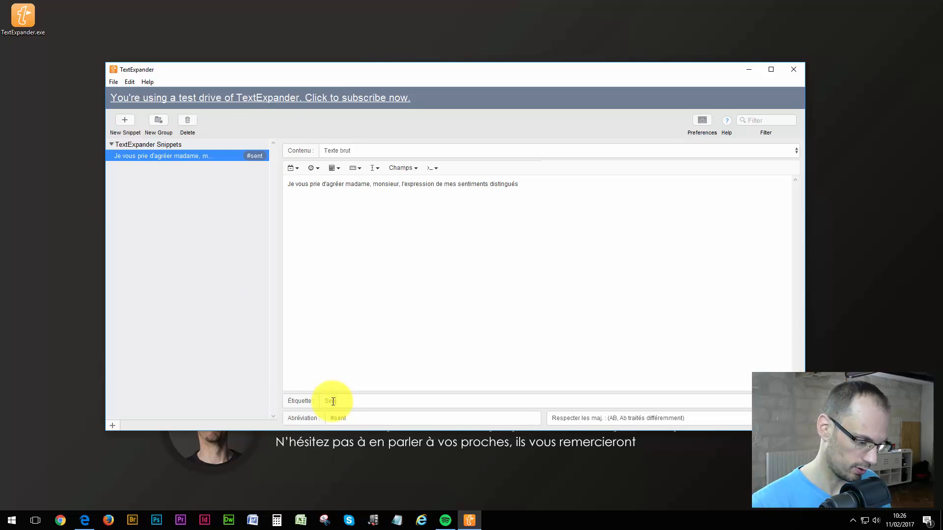
pyautogui.write('ents distin')
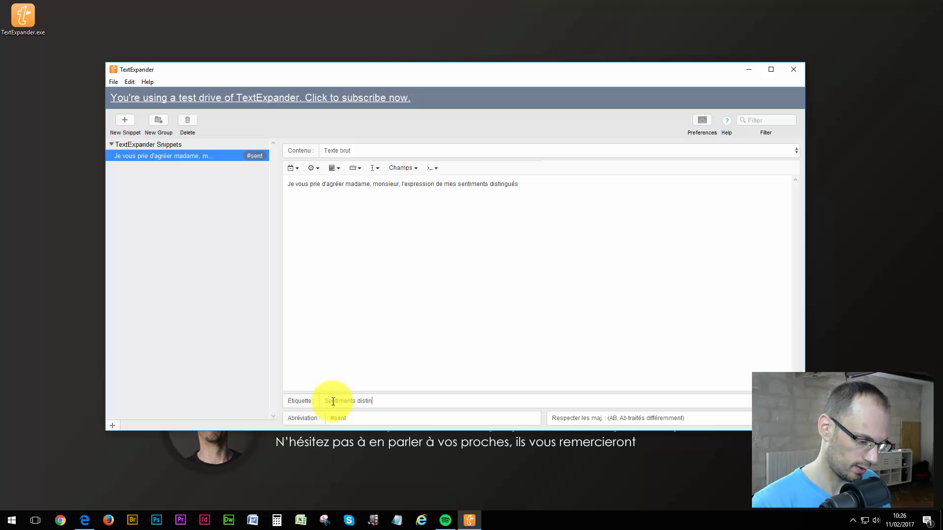
pyautogui.write('gués')
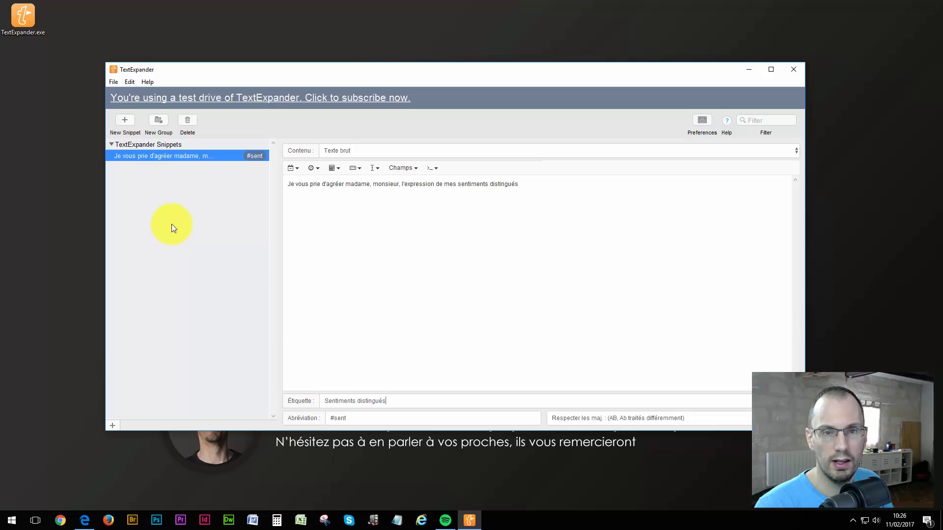
pyautogui.click(337, 301)
pyautogui.click(152, 219)
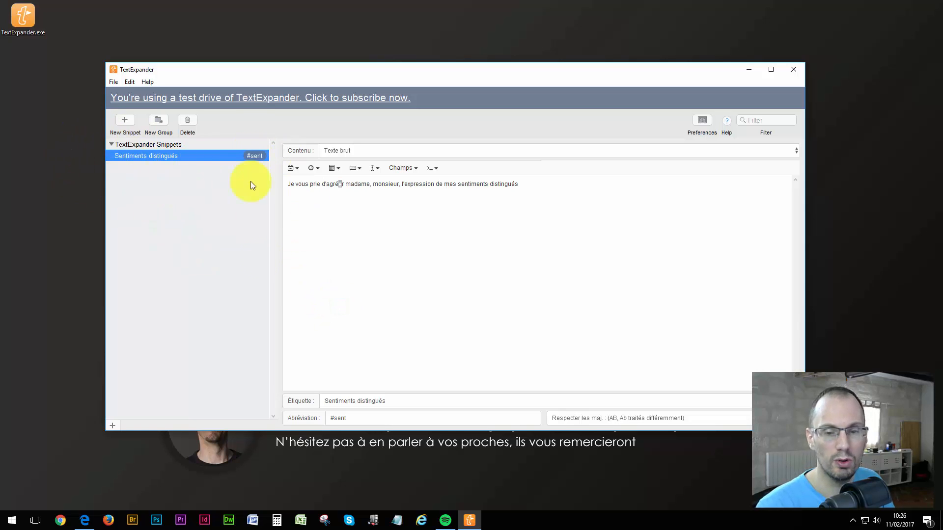
# Step: Switch to Notepad, test the #sent abbreviation in the blank document and close it without saving
pyautogui.click(396, 520)
pyautogui.click(191, 152)
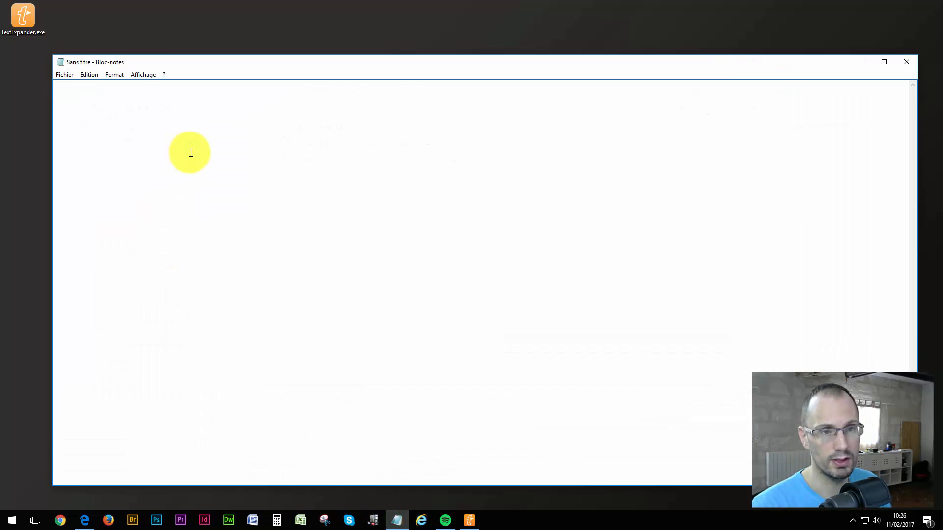
pyautogui.write('#')
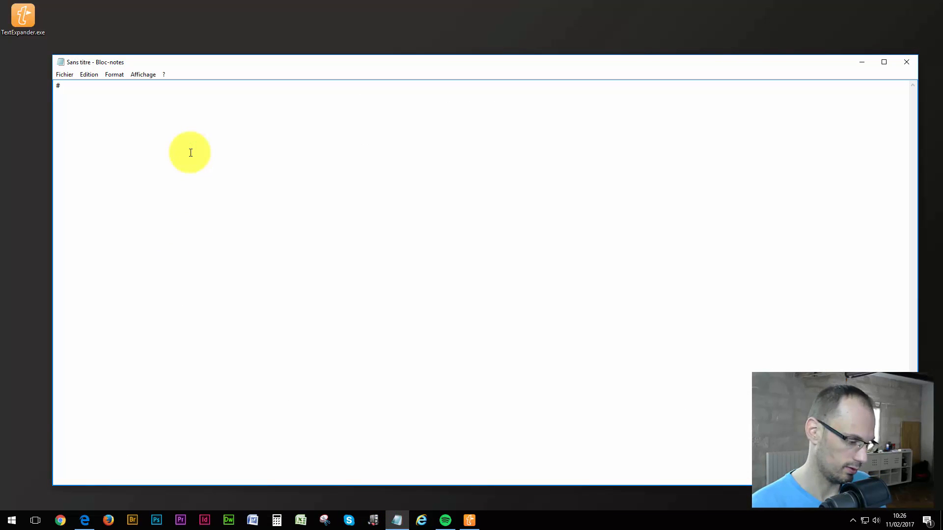
pyautogui.write('sentiments distingués')
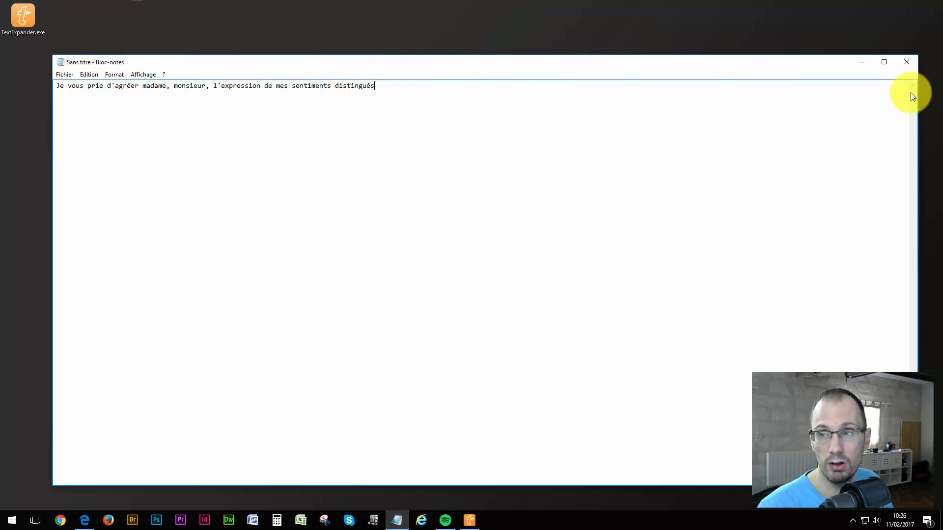
pyautogui.click(907, 62)
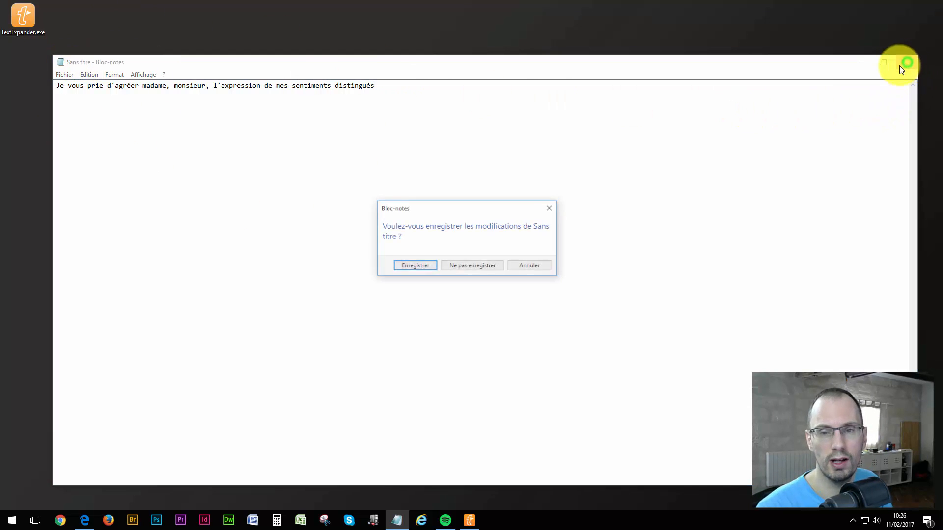
pyautogui.click(469, 264)
pyautogui.click(386, 275)
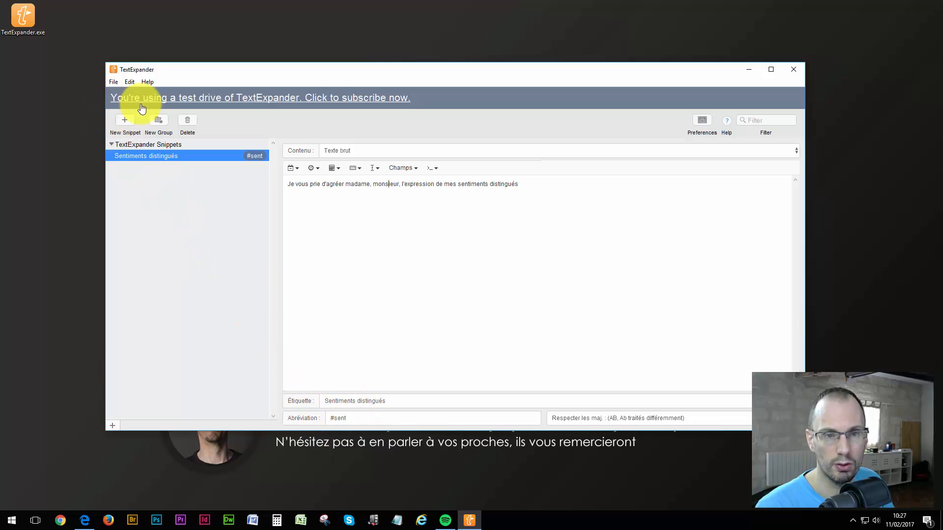
# Step: Switch to TextExpander and create a new snippet containing "Amicalment" with the sender's first name on a separate line below
pyautogui.click(121, 124)
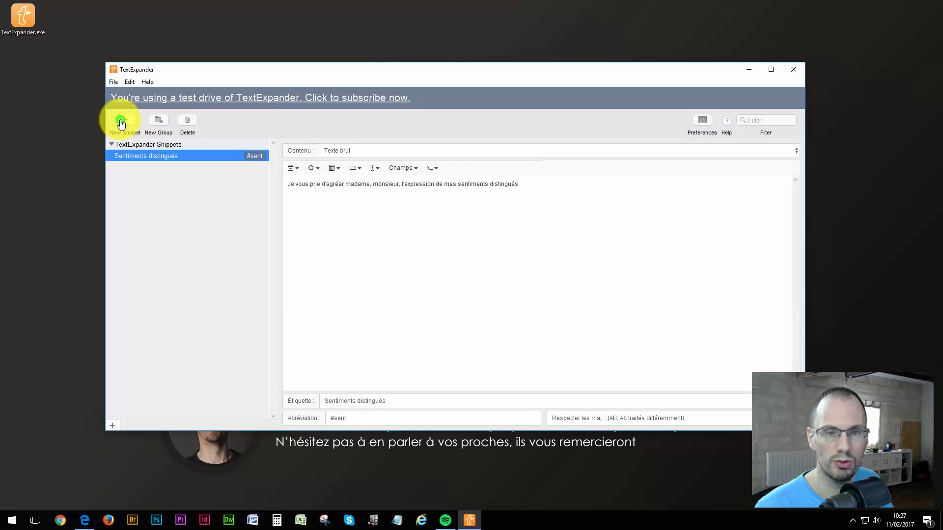
pyautogui.click(297, 212)
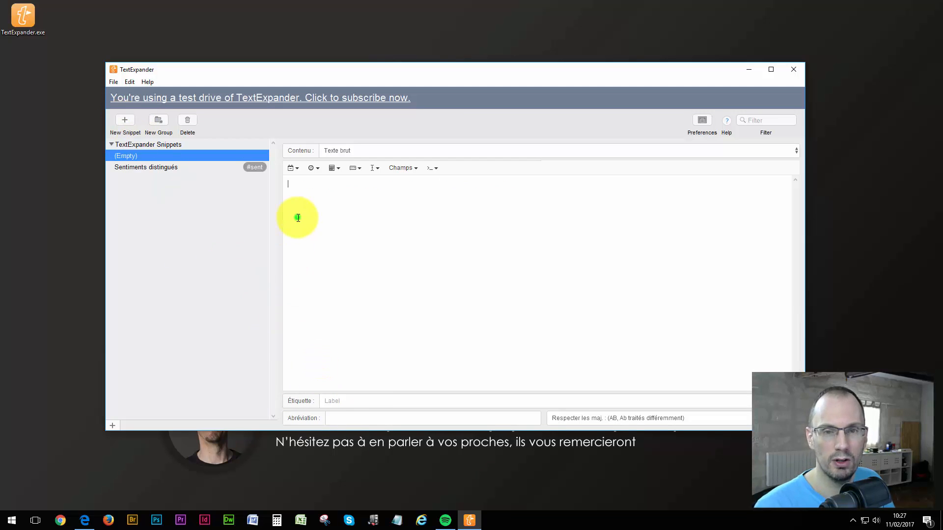
pyautogui.write('C')
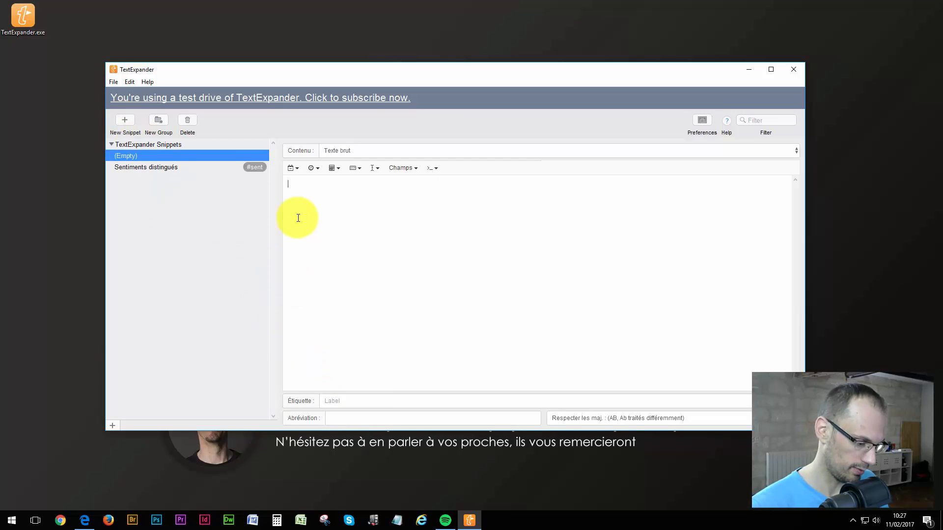
pyautogui.write('Amicalment')
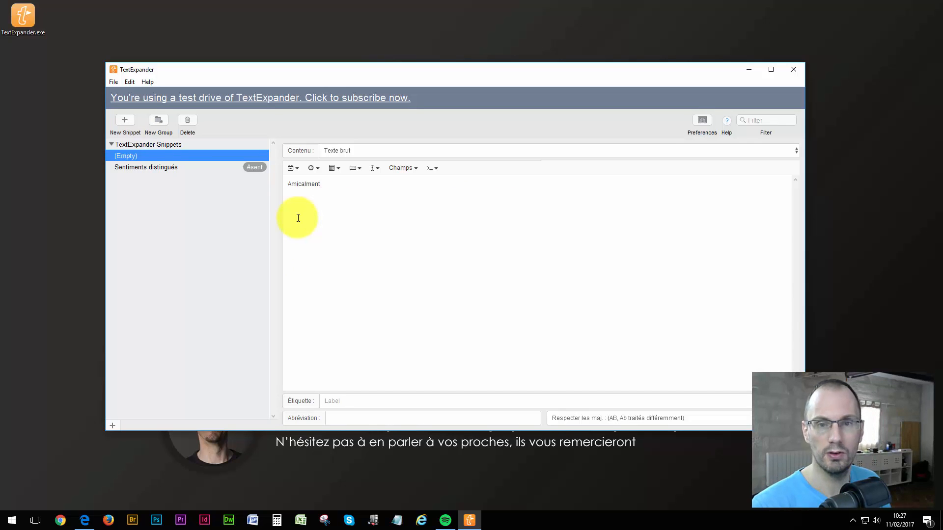
pyautogui.write('Cédric')
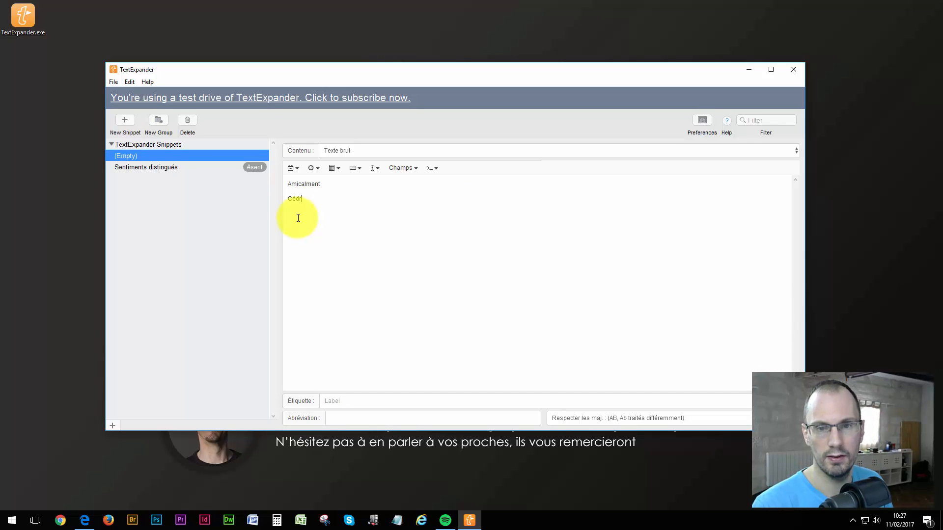
# Step: Give the new closing snippet the abbreviation #am and the label "Amicalement"
pyautogui.click(332, 416)
pyautogui.write('#')
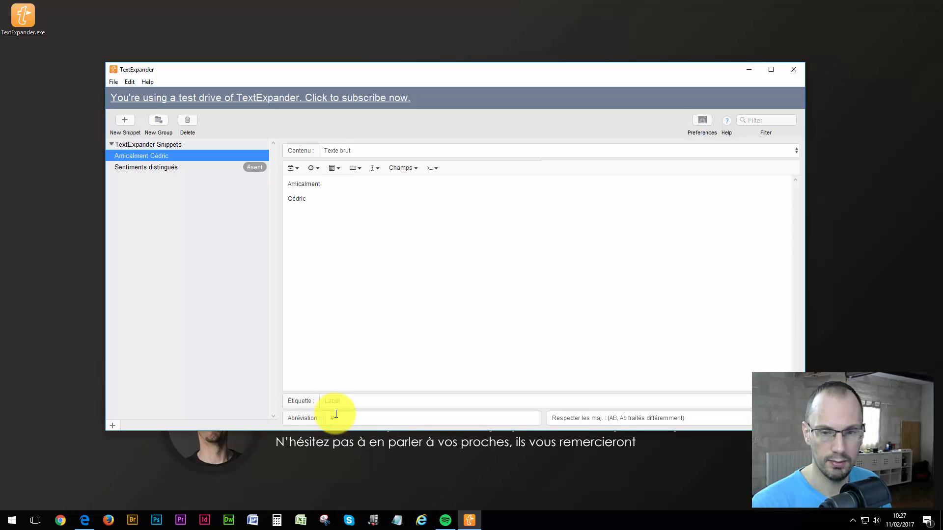
pyautogui.write('am')
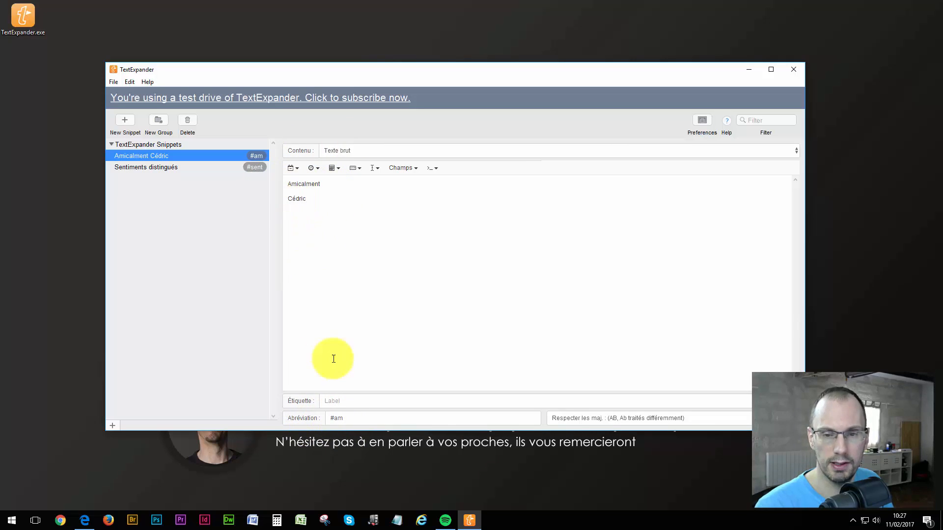
pyautogui.click(335, 403)
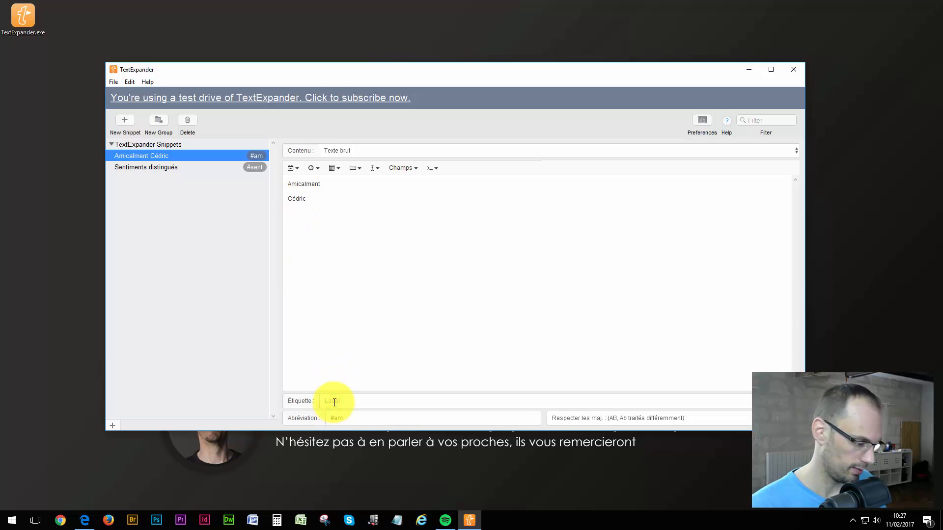
pyautogui.write('Amicalement')
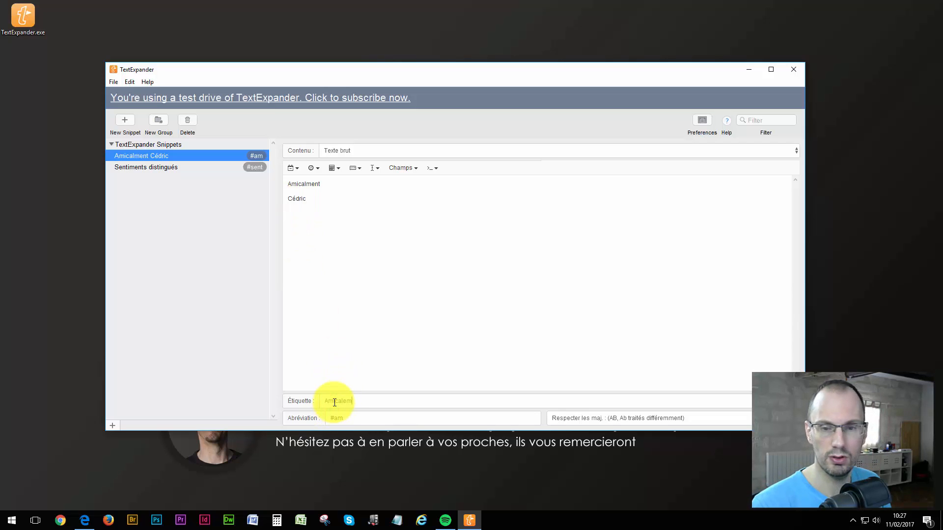
pyautogui.click(393, 333)
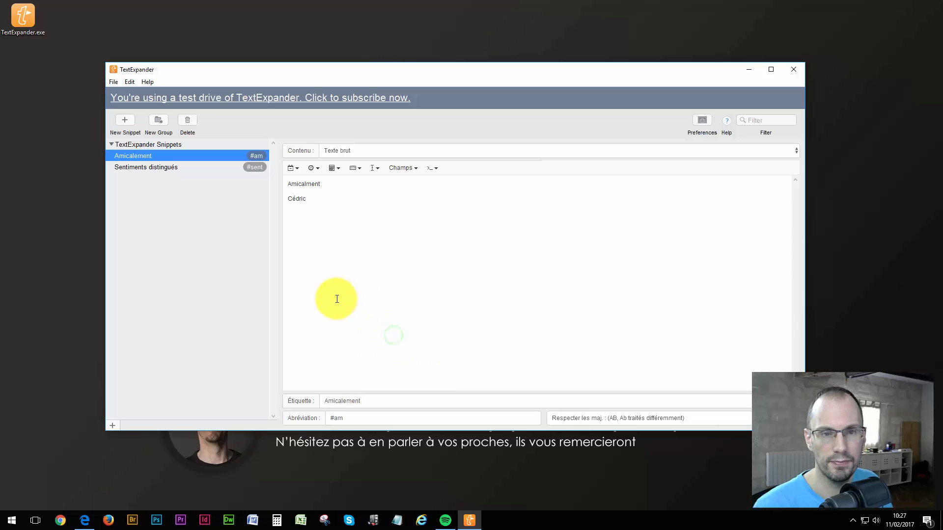
# Step: Switch to Notepad, test the #am abbreviation below the word "Mail" and close the document without saving
pyautogui.click(397, 520)
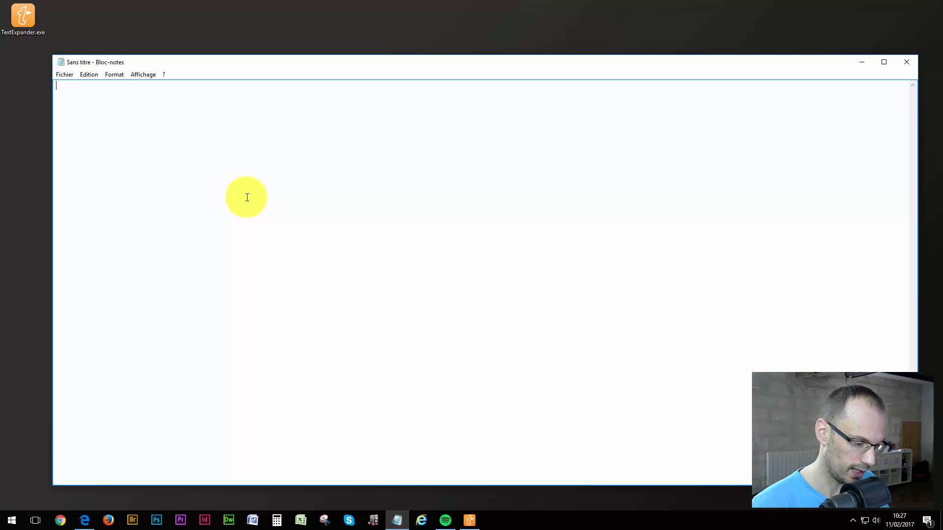
pyautogui.write('Mail  {')
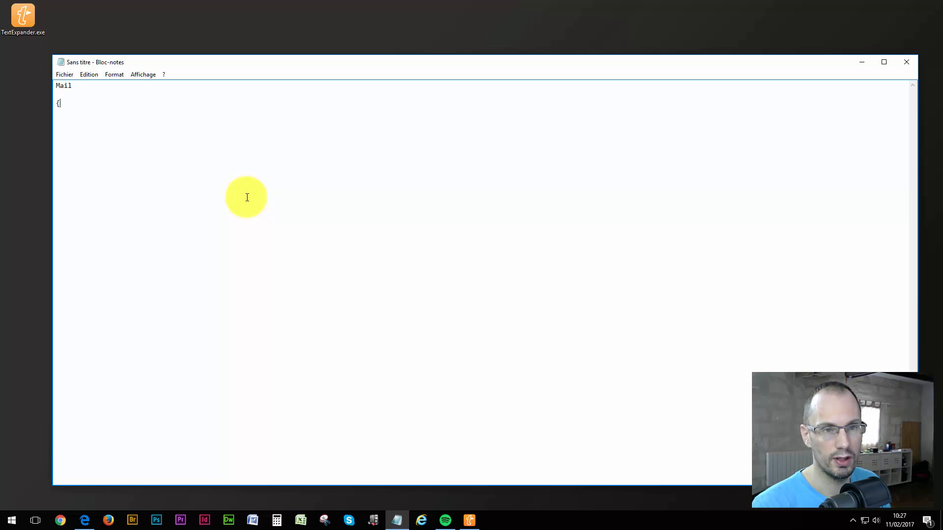
pyautogui.press('BackSpace')
pyautogui.write('#a')
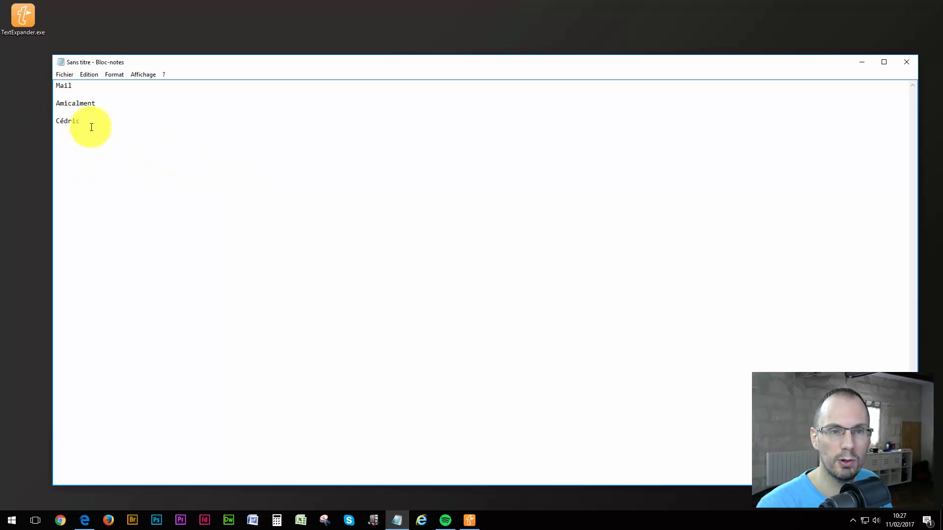
pyautogui.doubleClick(60, 62)
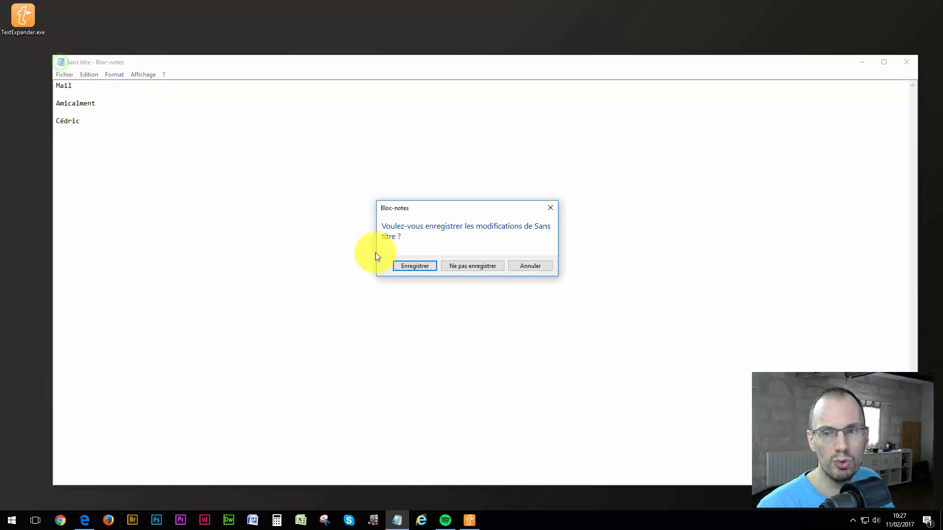
pyautogui.click(463, 270)
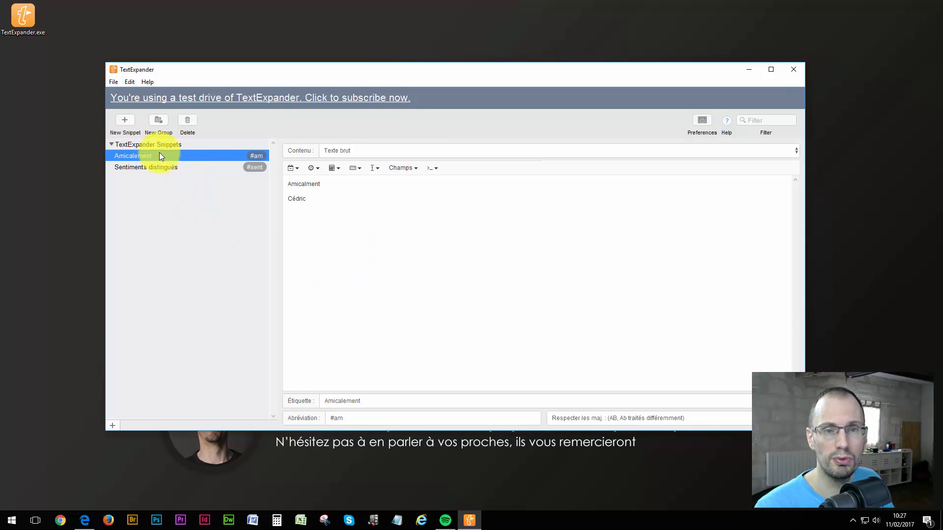
# Step: Switch to TextExpander and create a new snippet whose content is "Membres Plus" enclosed in double quotation marks
pyautogui.click(125, 123)
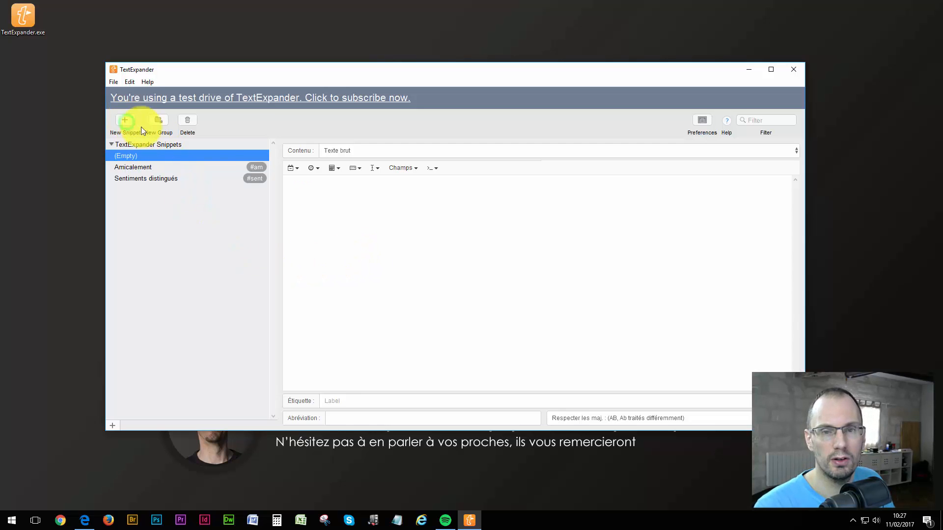
pyautogui.click(333, 243)
pyautogui.write('3')
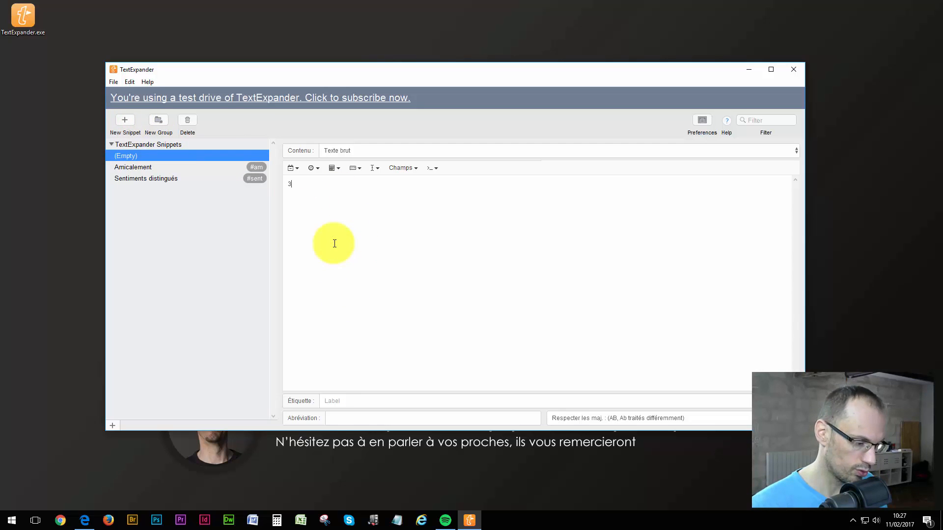
pyautogui.write('Mebmres')
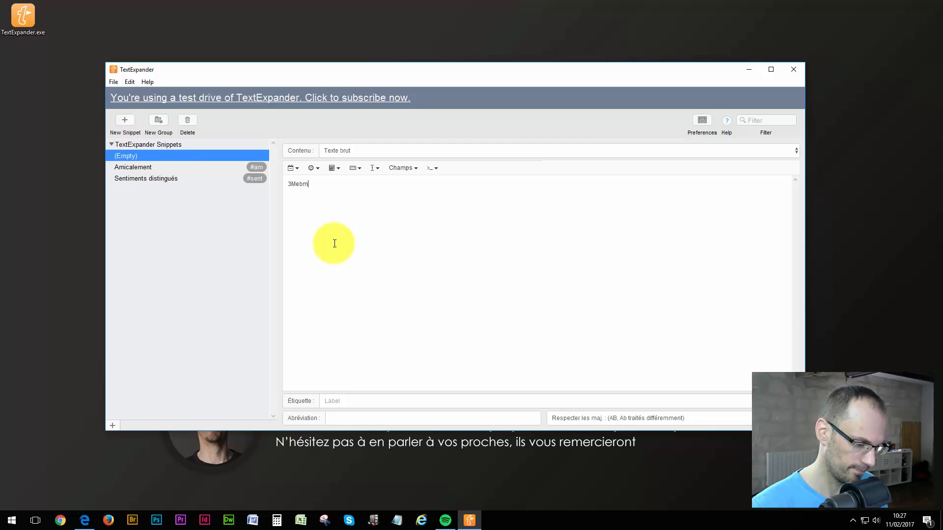
pyautogui.press('BackSpace')
pyautogui.press('BackSpace')
pyautogui.press('BackSpace')
pyautogui.press('BackSpace')
pyautogui.press('BackSpace')
pyautogui.press('BackSpace')
pyautogui.press('BackSpace')
pyautogui.press('BackSpace')
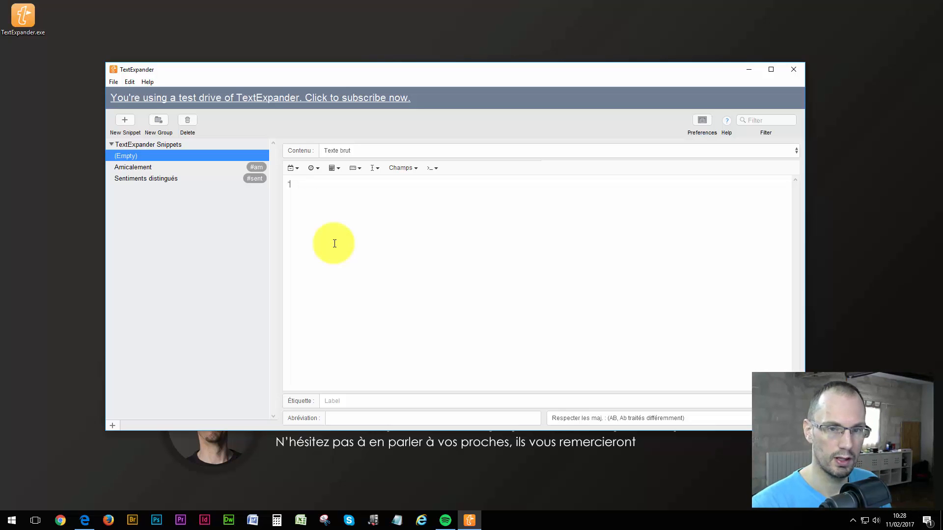
pyautogui.write('"Memb')
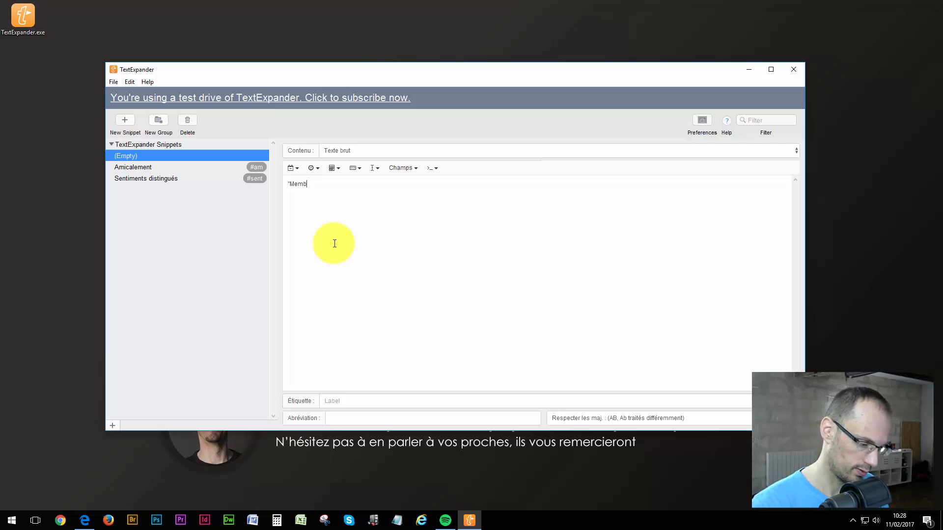
pyautogui.write('res Plus')
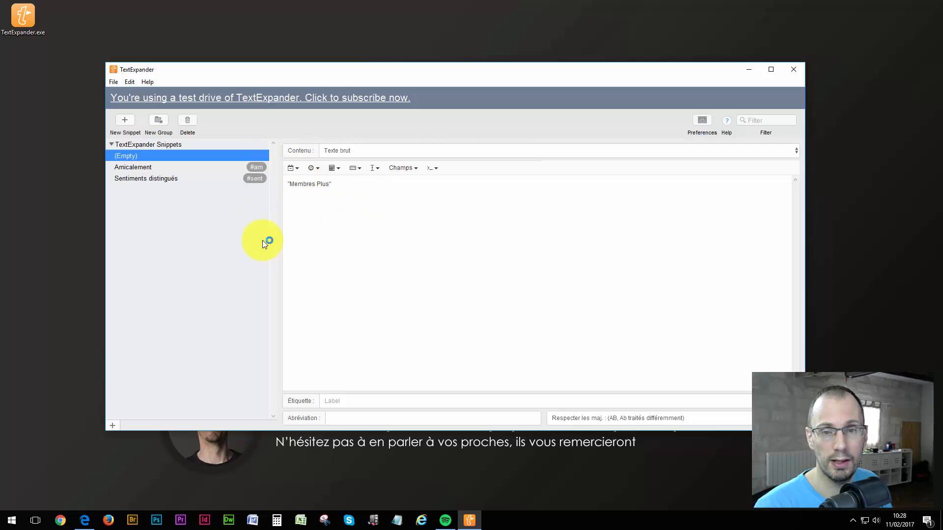
# Step: Give the quoted snippet the abbreviation #mp and the label "Membres Plus"
pyautogui.click(354, 416)
pyautogui.write('#mp')
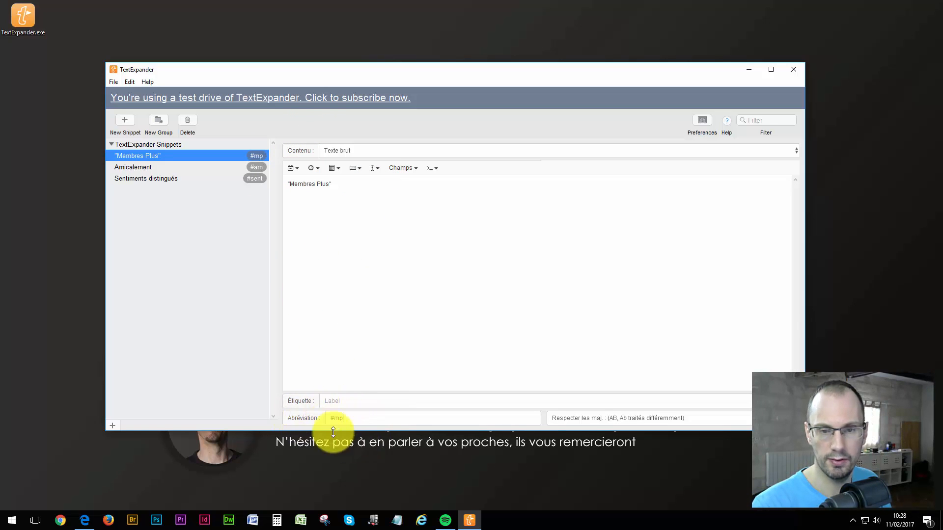
pyautogui.click(328, 403)
pyautogui.write('Me')
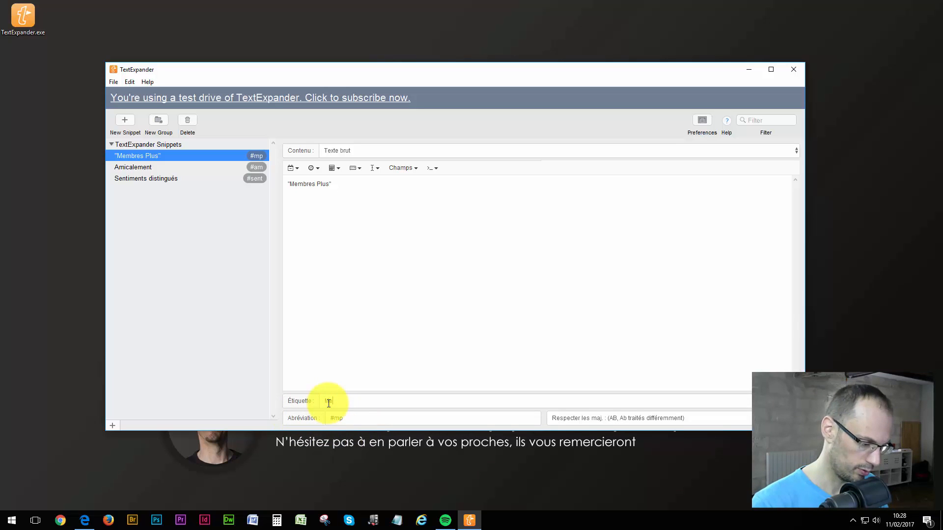
pyautogui.write('mbres Plus')
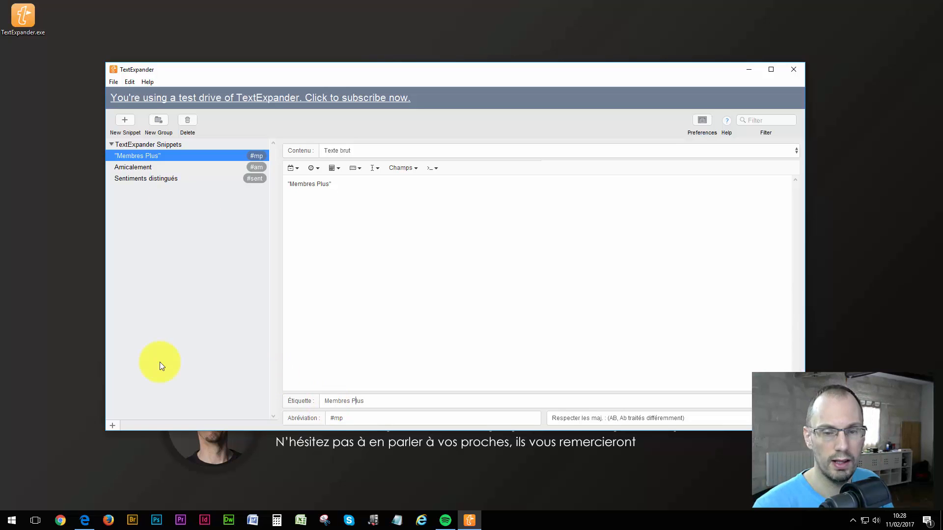
pyautogui.click(332, 210)
# Step: Correct both the content and the label of the #mp snippet to the singular "Membre Plus"
pyautogui.moveTo(312, 183); pyautogui.dragTo(315, 183)
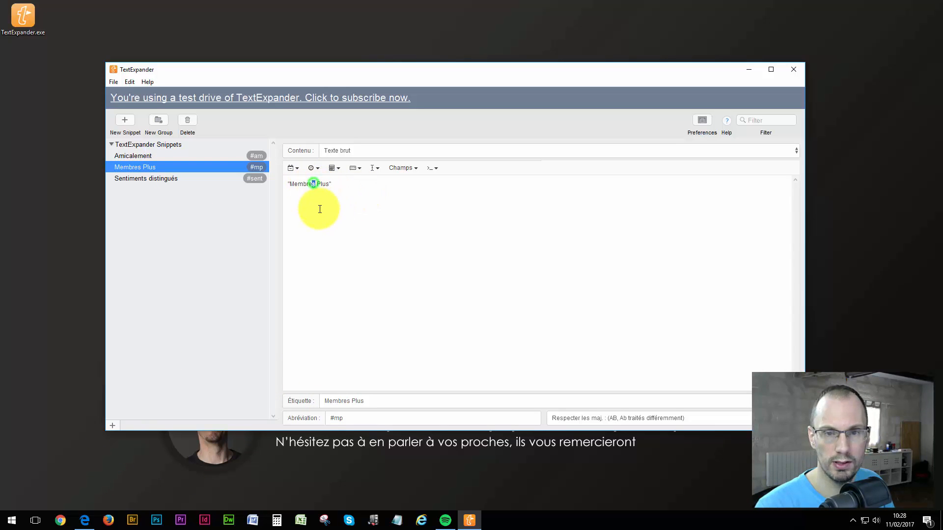
pyautogui.press('BackSpace')
pyautogui.click(345, 401)
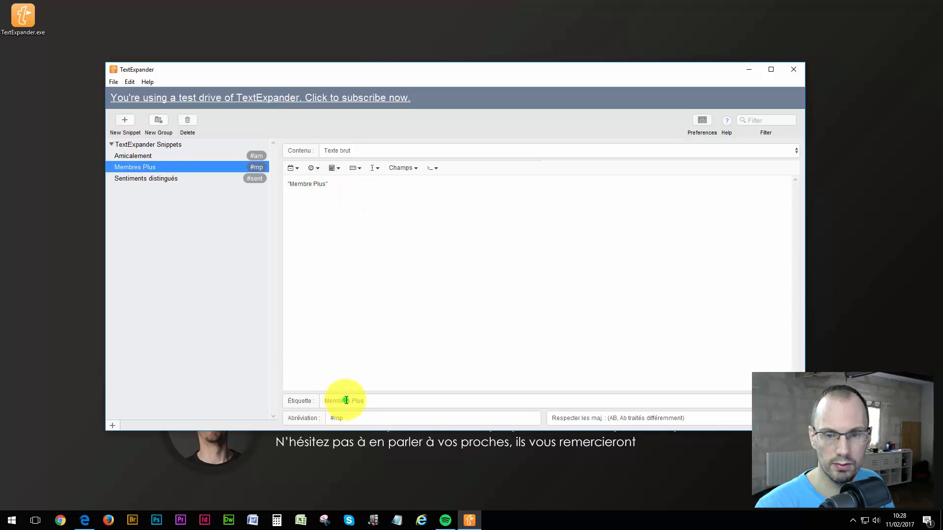
pyautogui.press('BackSpace')
# Step: Switch to Notepad, test the #mp abbreviation in an empty document and close it without saving
pyautogui.click(396, 519)
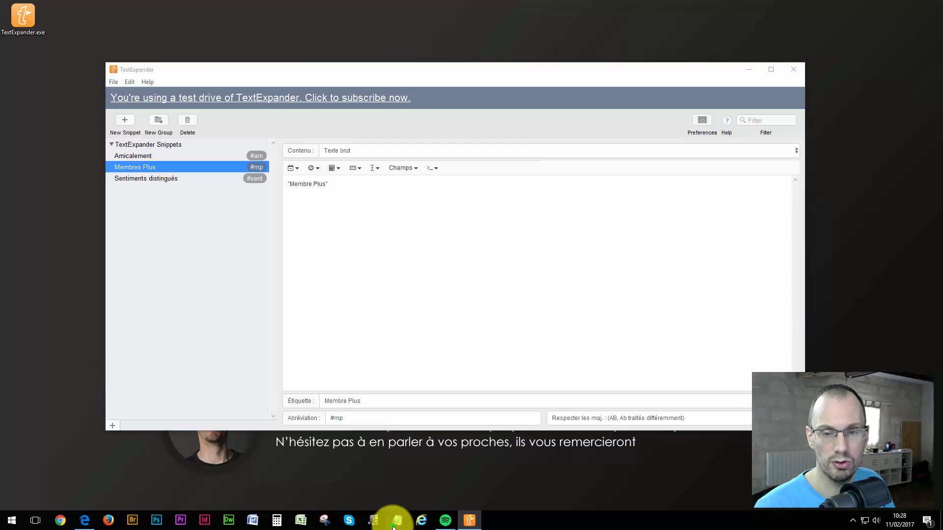
pyautogui.click(221, 267)
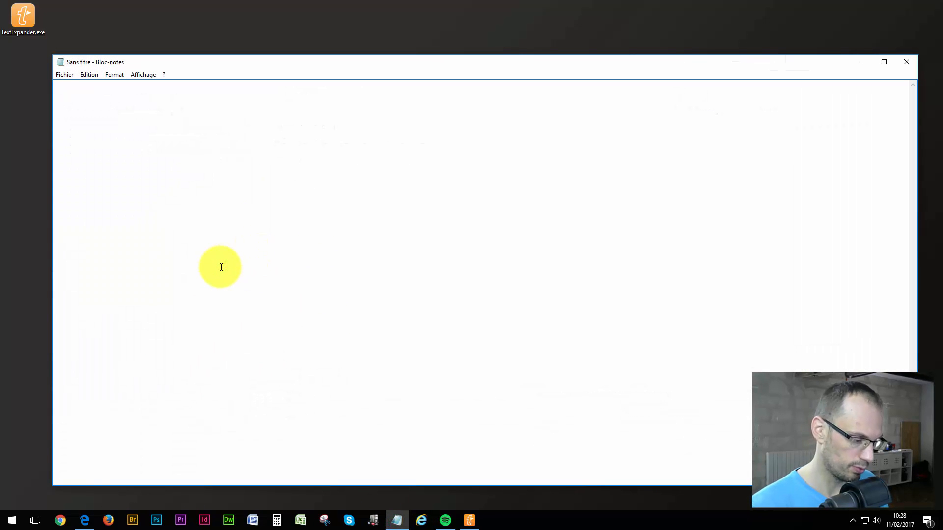
pyautogui.write('#mp')
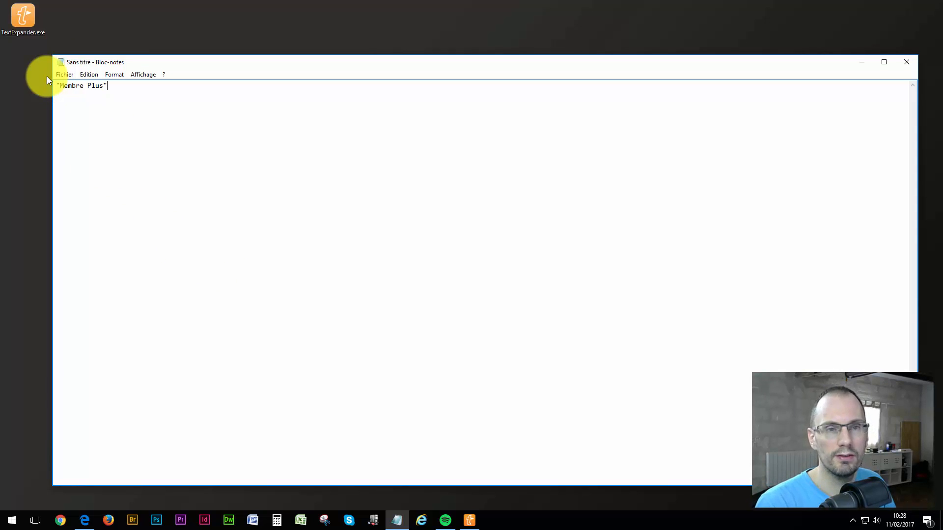
pyautogui.click(60, 61)
pyautogui.click(60, 61)
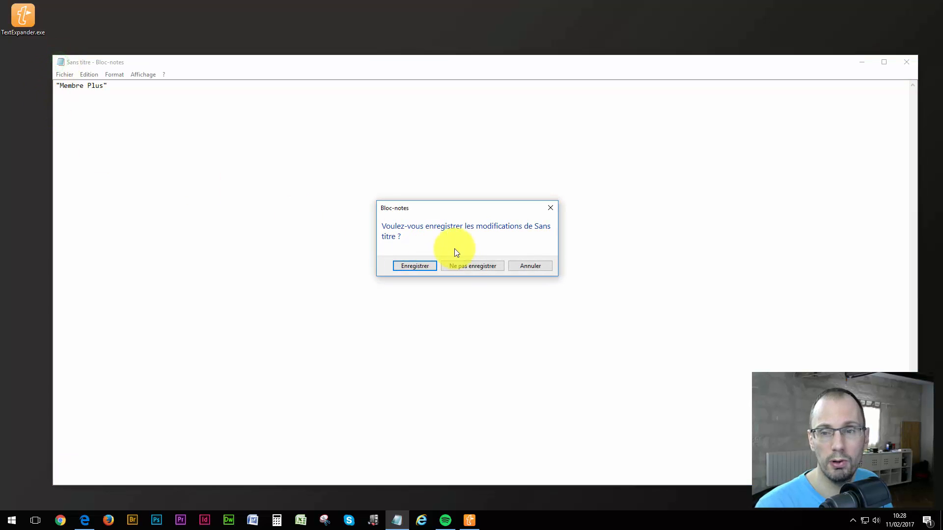
pyautogui.click(458, 266)
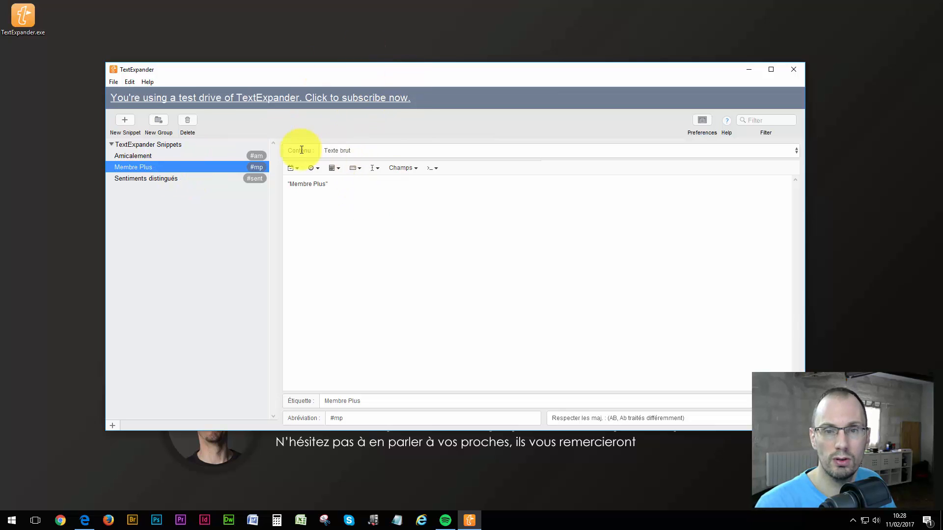
# Step: Change the content type of the #mp snippet to "Texte formaté, images" and delete its text
pyautogui.click(354, 151)
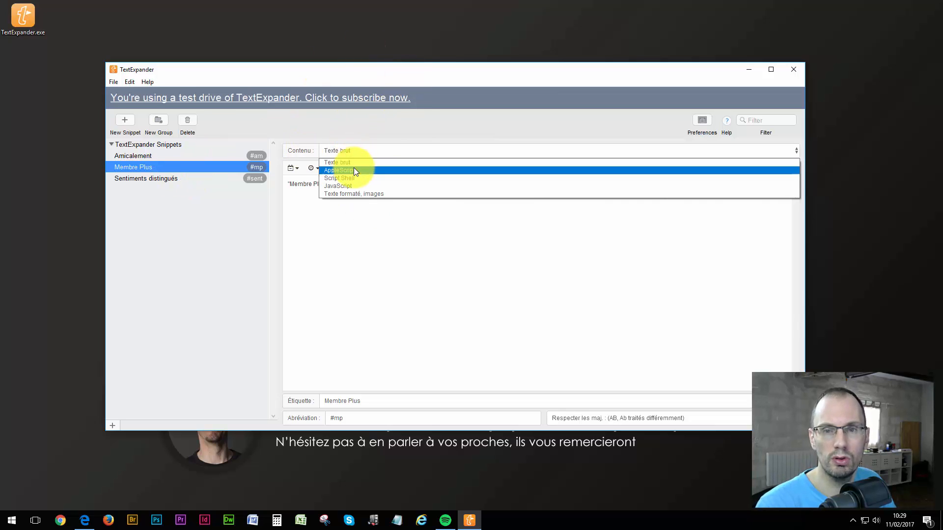
pyautogui.click(351, 194)
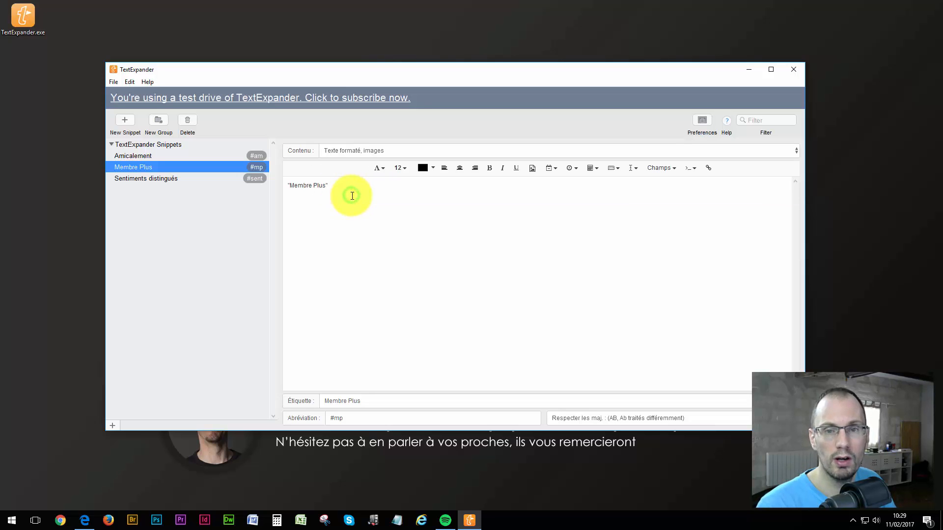
pyautogui.moveTo(354, 192); pyautogui.dragTo(255, 168)
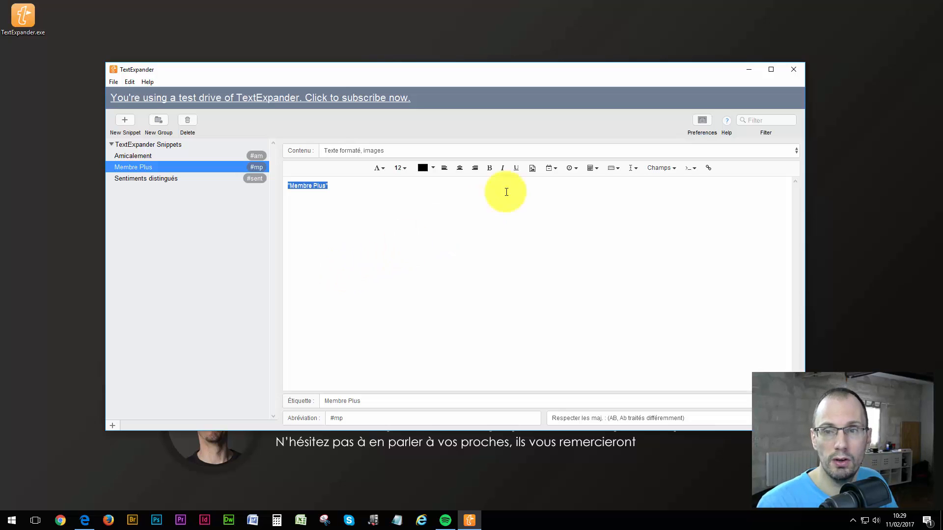
pyautogui.press('BackSpace')
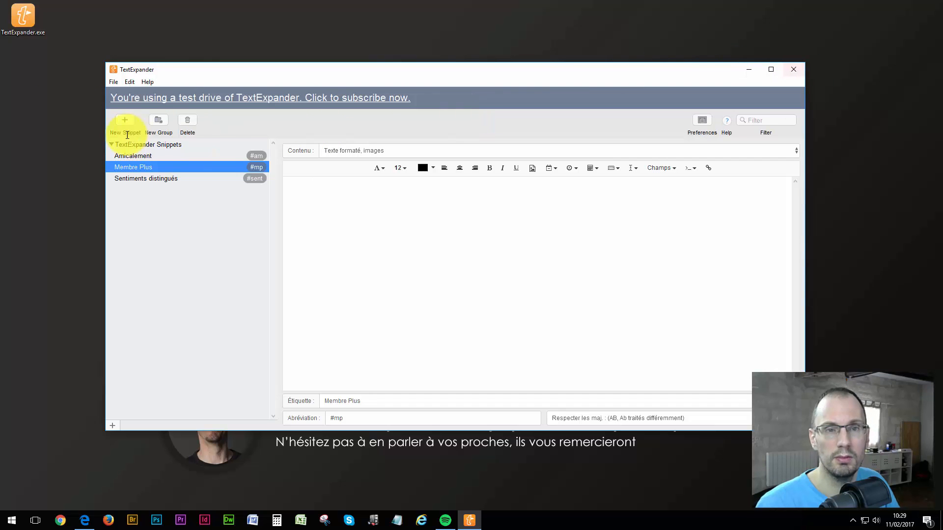
# Step: Sign out of the current account and start signing in with another account's e-mail
pyautogui.click(117, 80)
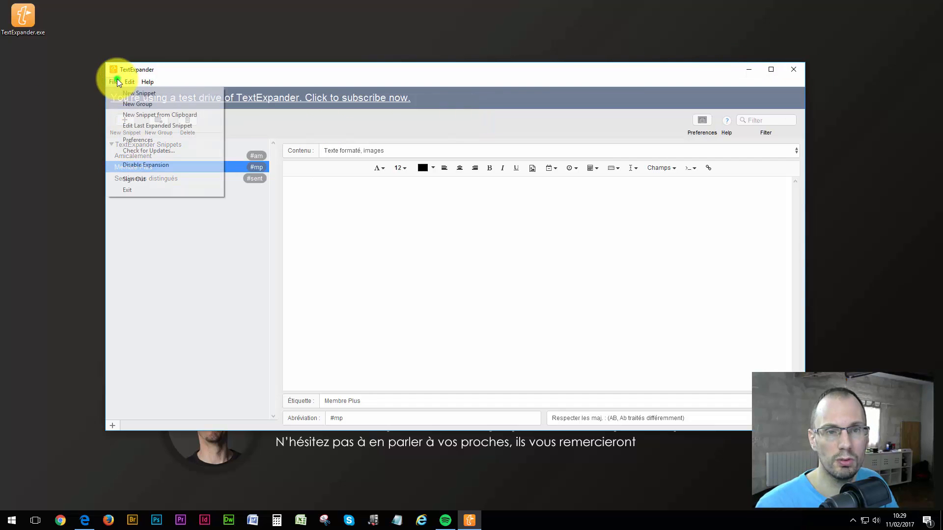
pyautogui.click(131, 180)
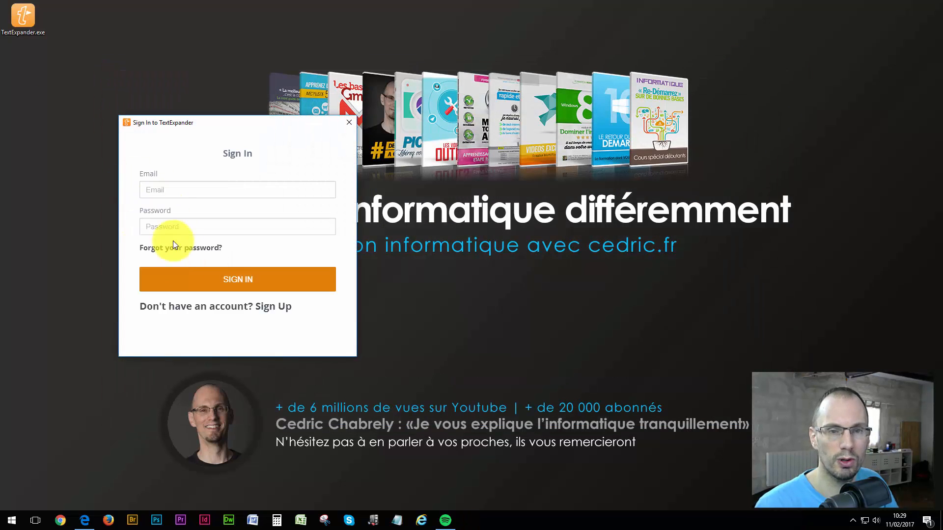
pyautogui.click(154, 191)
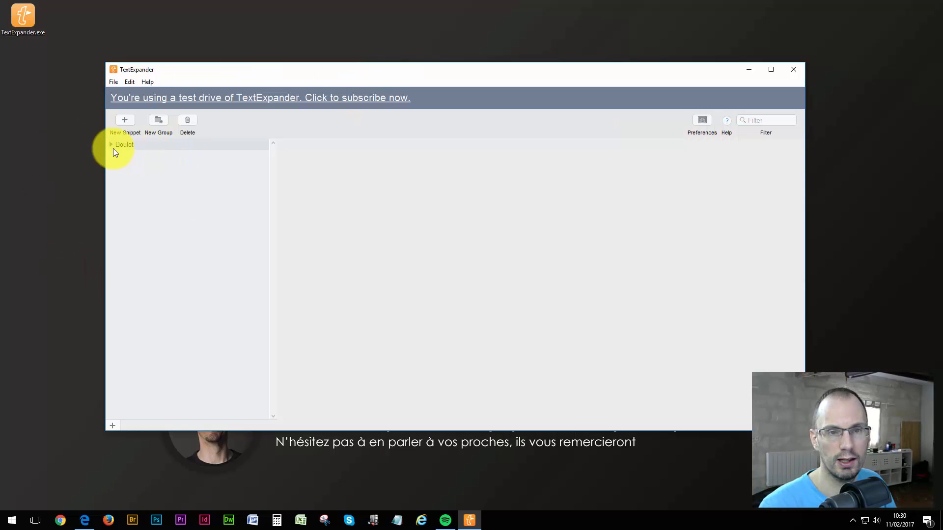
# Step: Create a new snippet group named "Perso"
pyautogui.click(158, 120)
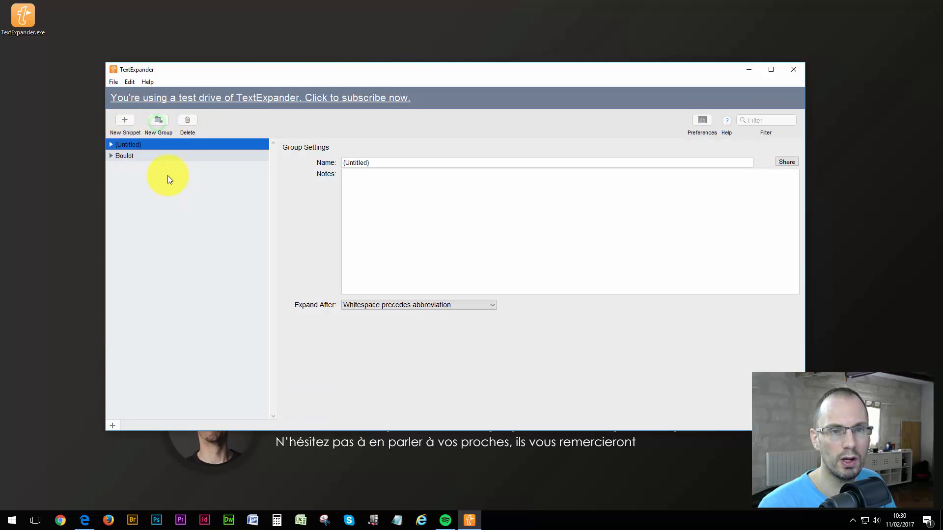
pyautogui.click(388, 163)
pyautogui.hotkey('ctrl', 'a')
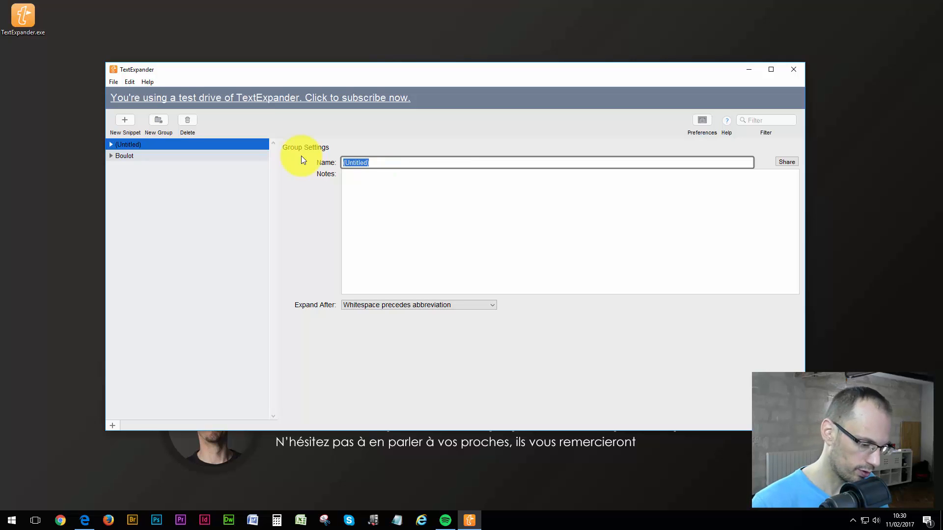
pyautogui.write('Perso')
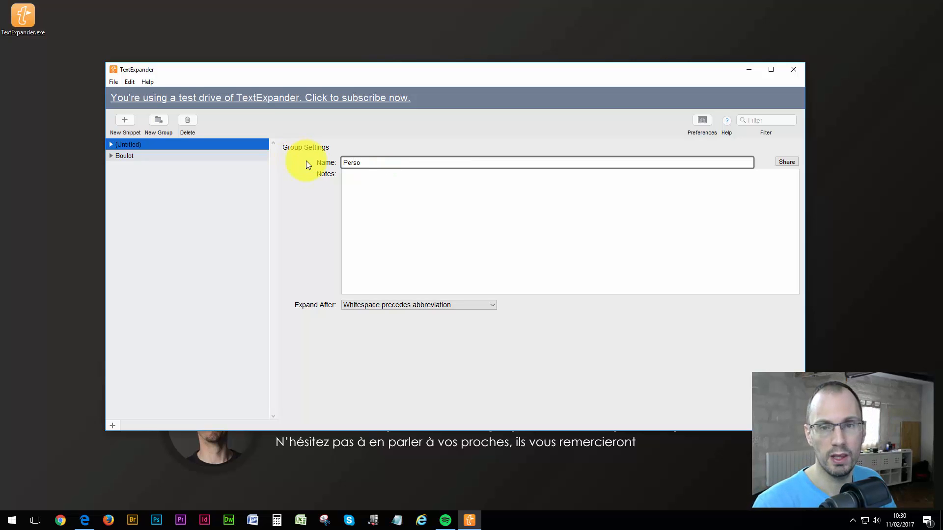
pyautogui.click(397, 218)
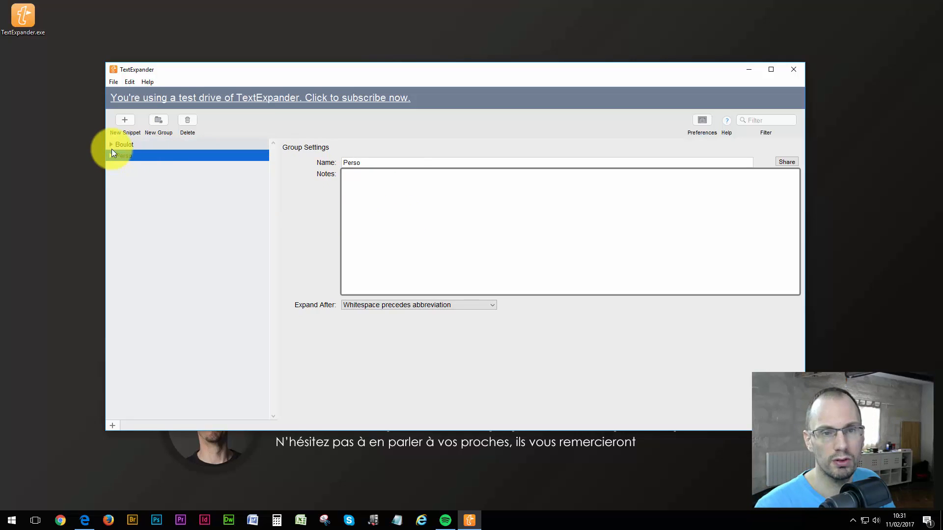
# Step: Expand the Boulot group to show its snippets, and test the #lp abbreviation in a new Notepad document
pyautogui.click(111, 144)
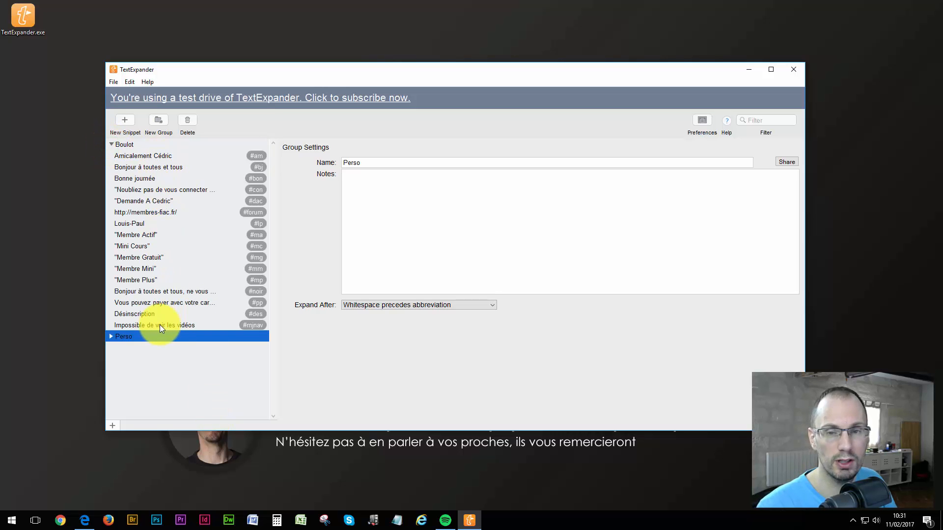
pyautogui.click(396, 516)
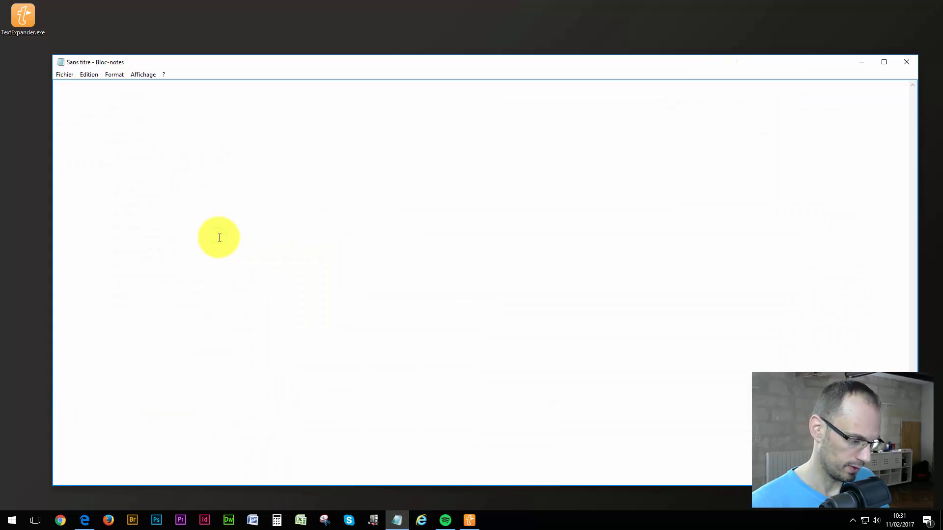
pyautogui.write('Louis-Paul')
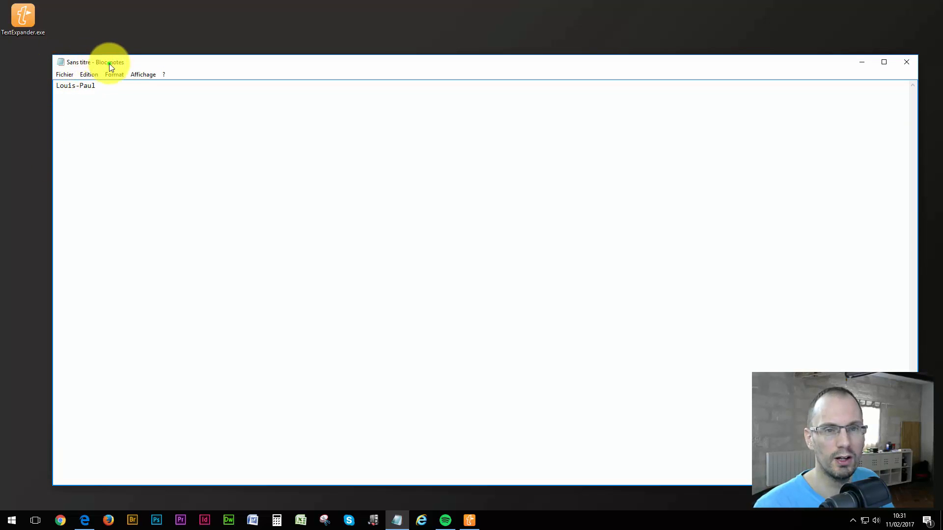
# Step: Shrink Notepad and move TextExpander beside it, and test the #con abbreviation two lines below the first expansion
pyautogui.moveTo(104, 64)
pyautogui.mouseDown()
pyautogui.moveTo(116, 162)
pyautogui.moveTo(105, 76)
pyautogui.mouseUp()
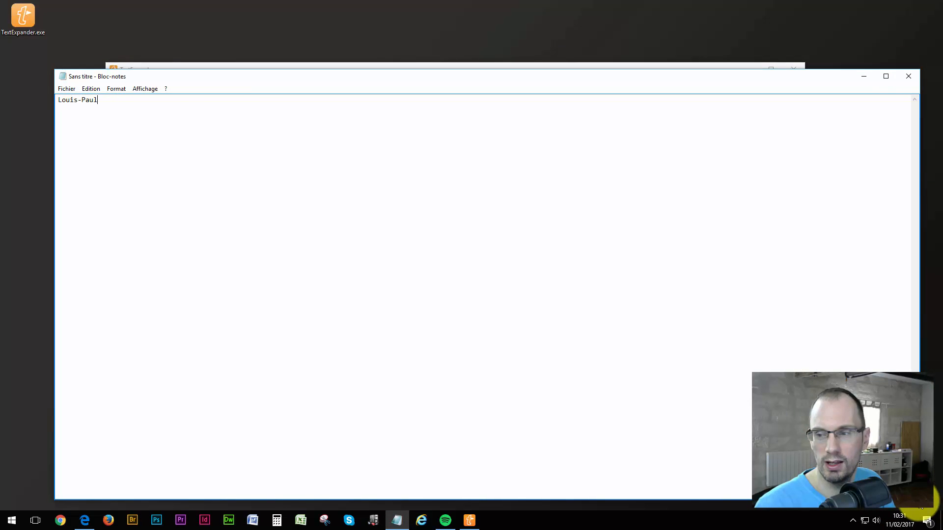
pyautogui.moveTo(919, 500); pyautogui.dragTo(439, 428)
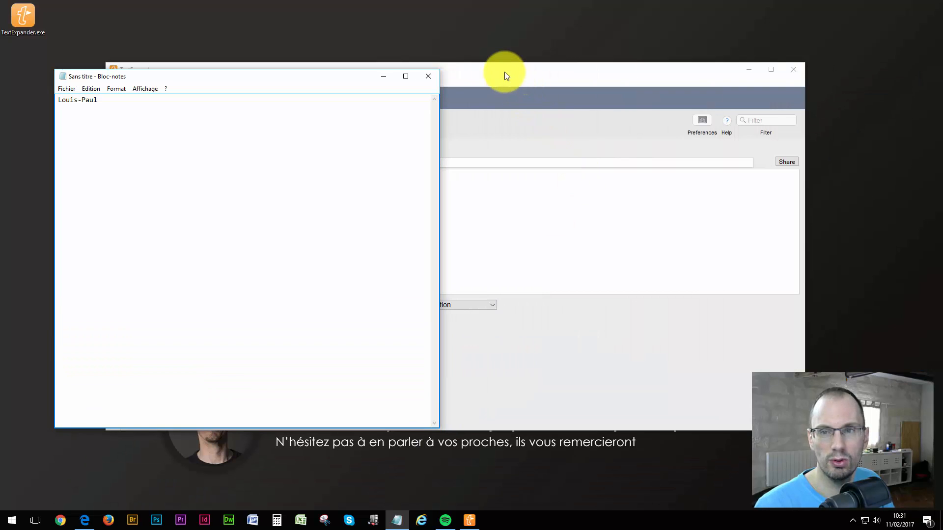
pyautogui.moveTo(504, 71); pyautogui.dragTo(727, 115)
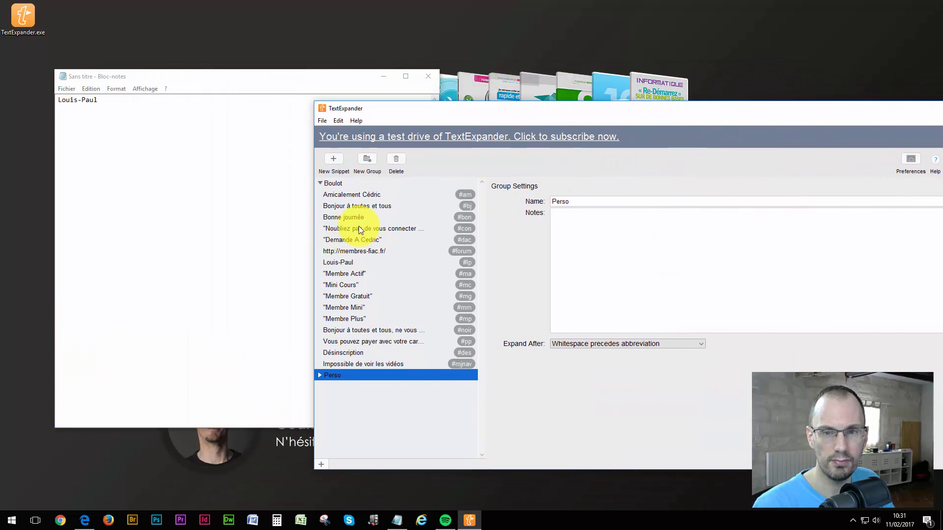
pyautogui.click(140, 148)
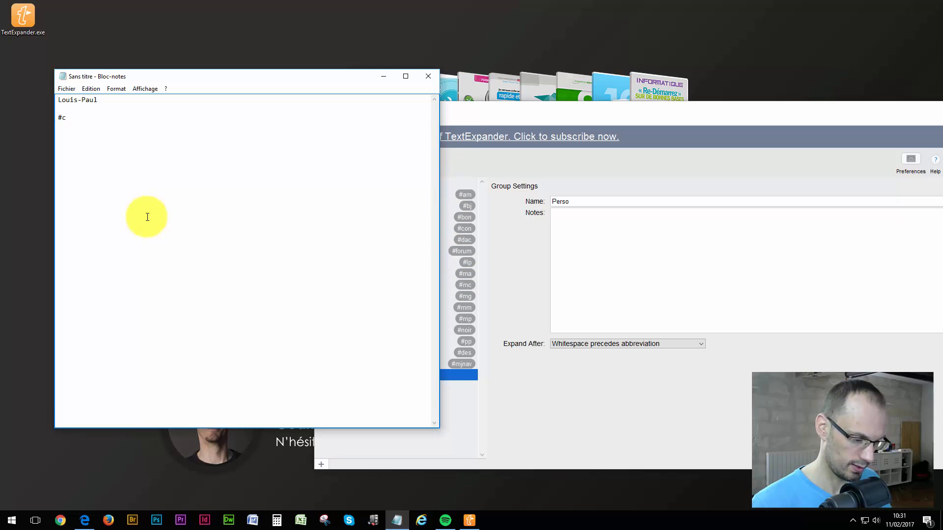
pyautogui.write('on')
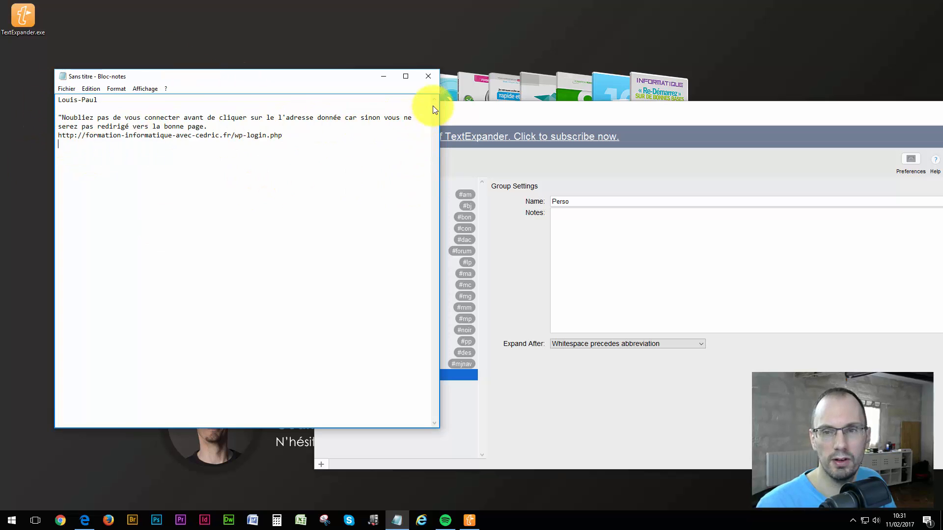
# Step: Reposition the Notepad and TextExpander windows so the snippet list is uncovered, and make the TextExpander window taller
pyautogui.moveTo(334, 79); pyautogui.dragTo(290, 74)
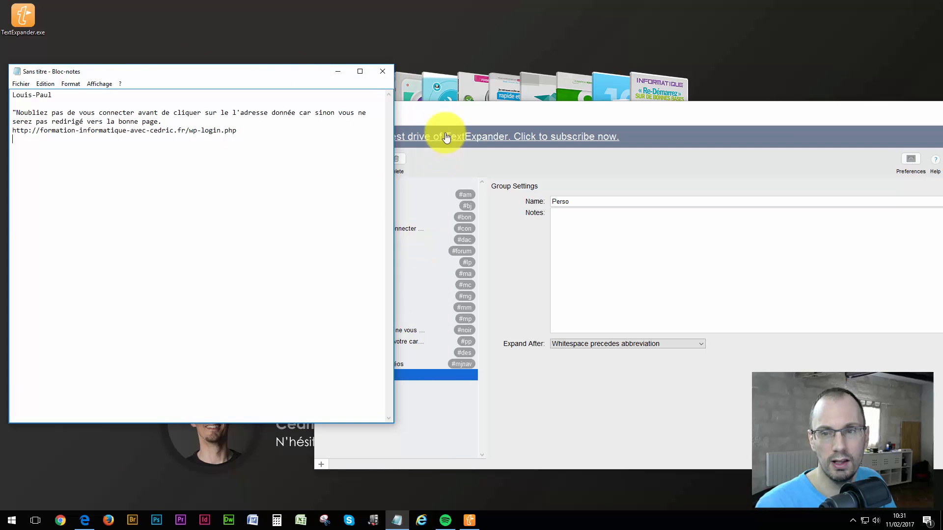
pyautogui.click(427, 108)
pyautogui.moveTo(419, 108); pyautogui.dragTo(373, 36)
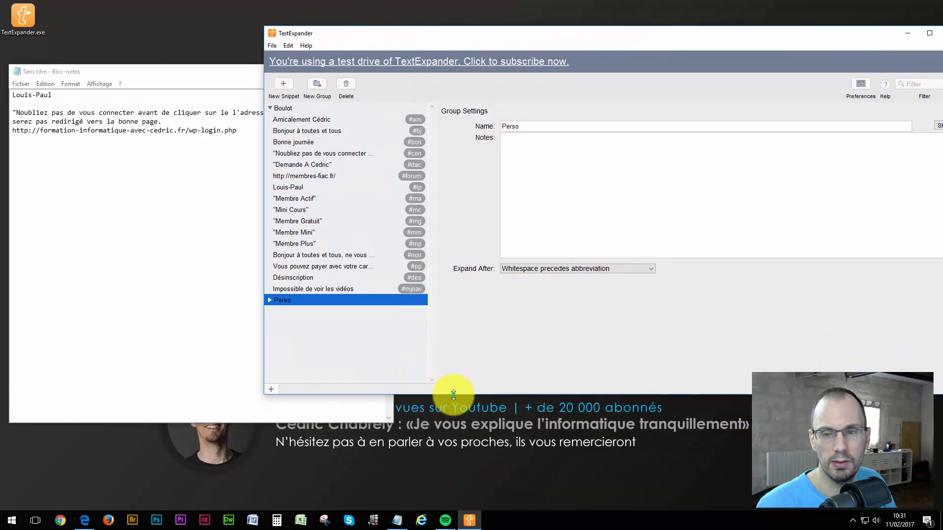
pyautogui.moveTo(453, 394); pyautogui.dragTo(446, 482)
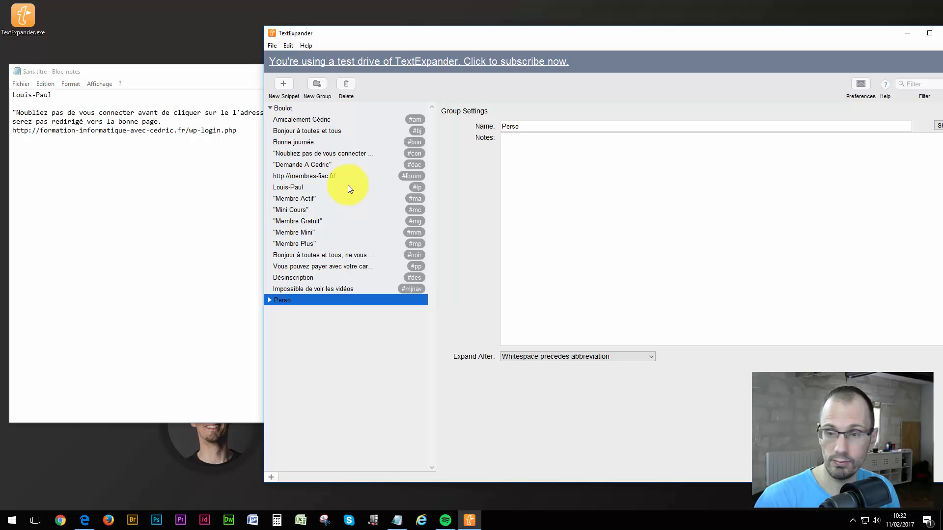
# Step: Open the "Impossible de voir les vidéos" snippet and test its #mjnav abbreviation in Notepad below the existing text
pyautogui.click(295, 290)
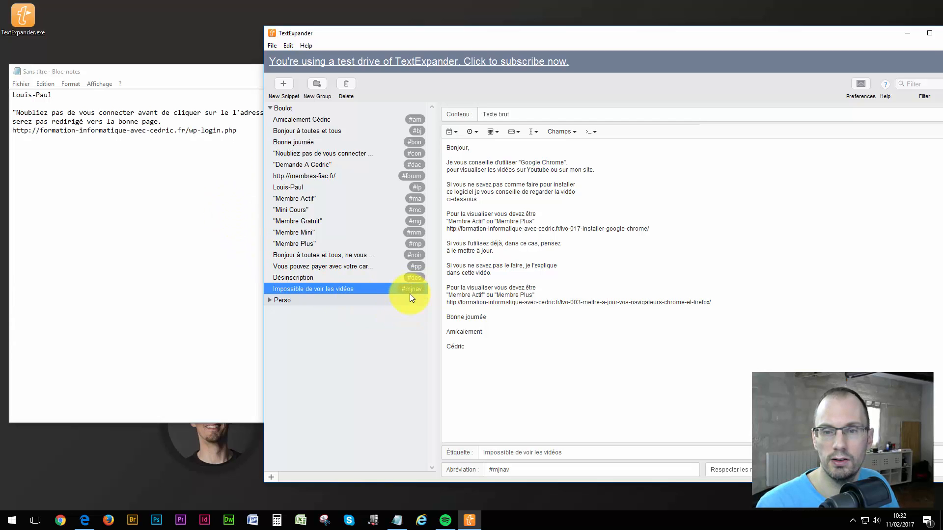
pyautogui.click(248, 138)
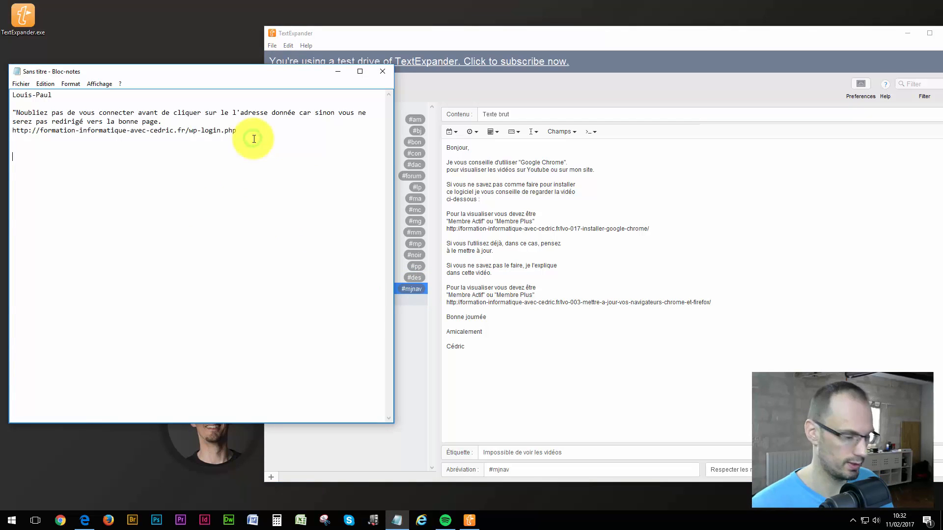
pyautogui.write('#mjnav')
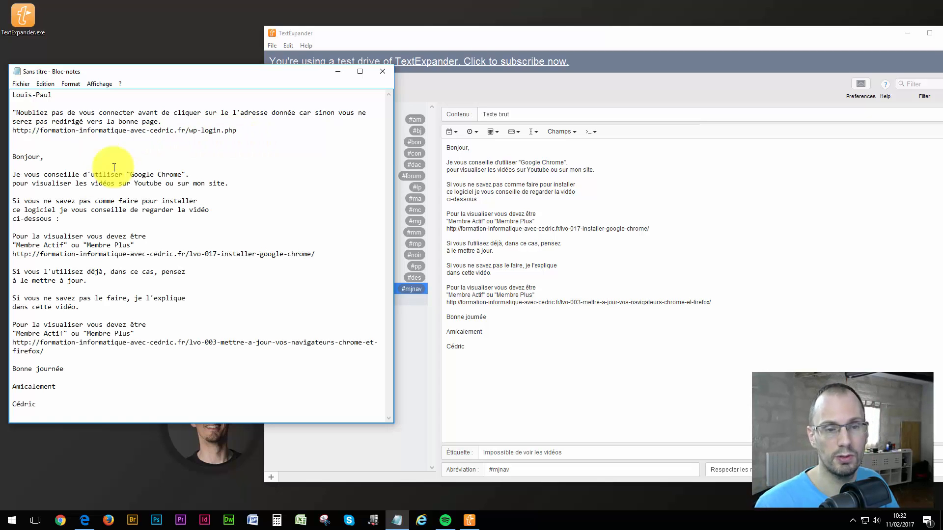
# Step: Highlight the message expanded from #mjnav in Notepad, and view the content of the "Désinscription" snippet in TextExpander
pyautogui.click(33, 405)
pyautogui.moveTo(33, 405); pyautogui.dragTo(13, 157)
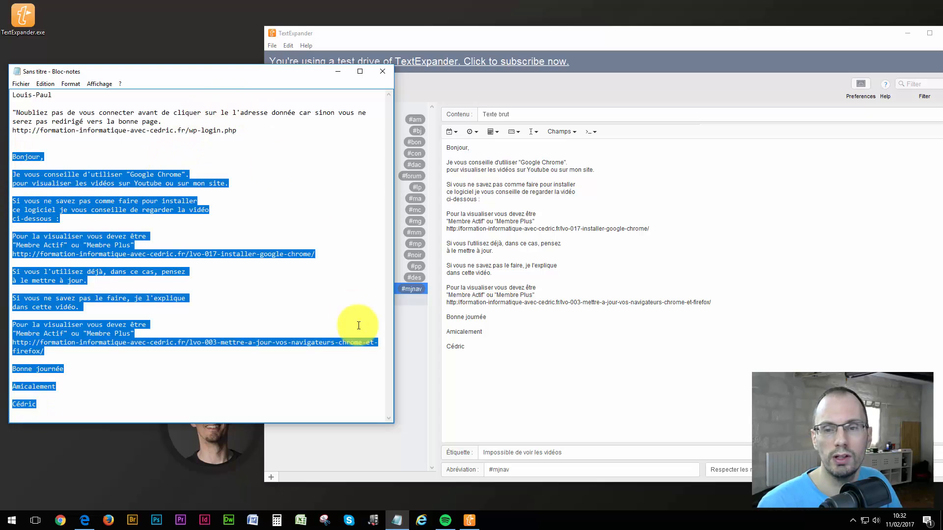
pyautogui.click(405, 393)
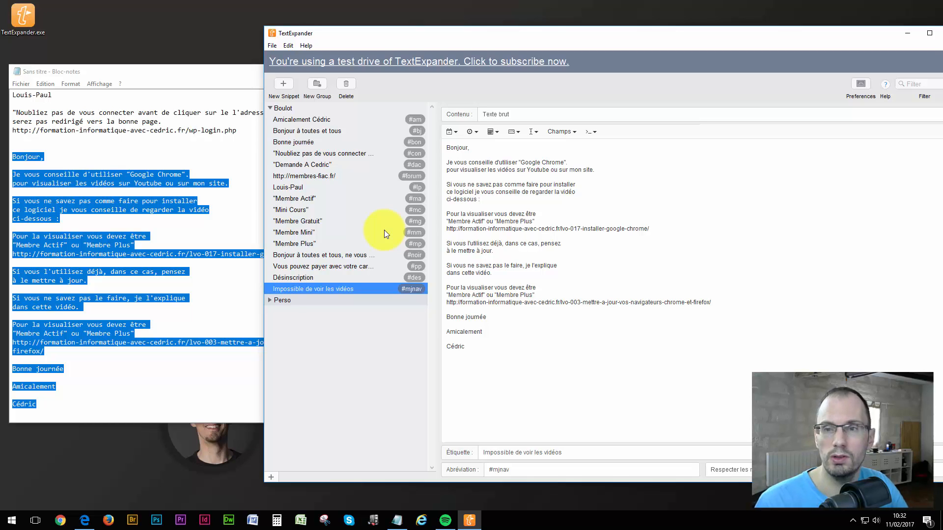
pyautogui.click(303, 277)
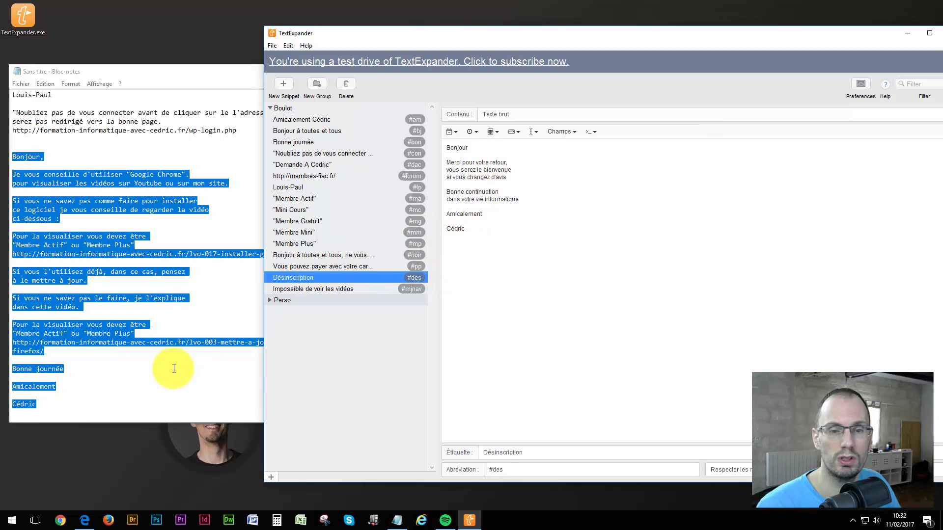
# Step: Cut all the test text from the Notepad document and close Notepad
pyautogui.click(51, 403)
pyautogui.moveTo(48, 410); pyautogui.dragTo(13, 94)
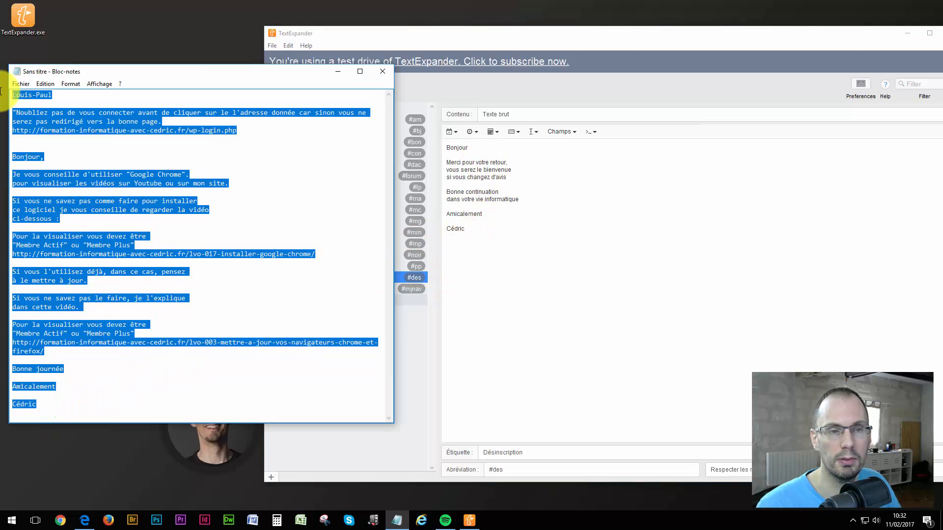
pyautogui.hotkey('ctrl', 'x')
pyautogui.click(382, 71)
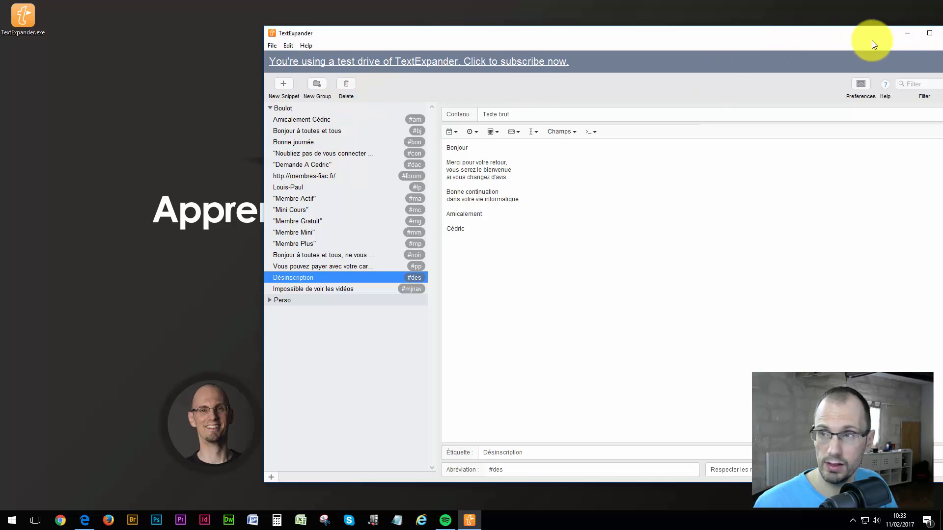
# Step: Move the TextExpander window fully into view and examine the content of the "Membre Actif" snippet
pyautogui.moveTo(864, 38); pyautogui.dragTo(722, 35)
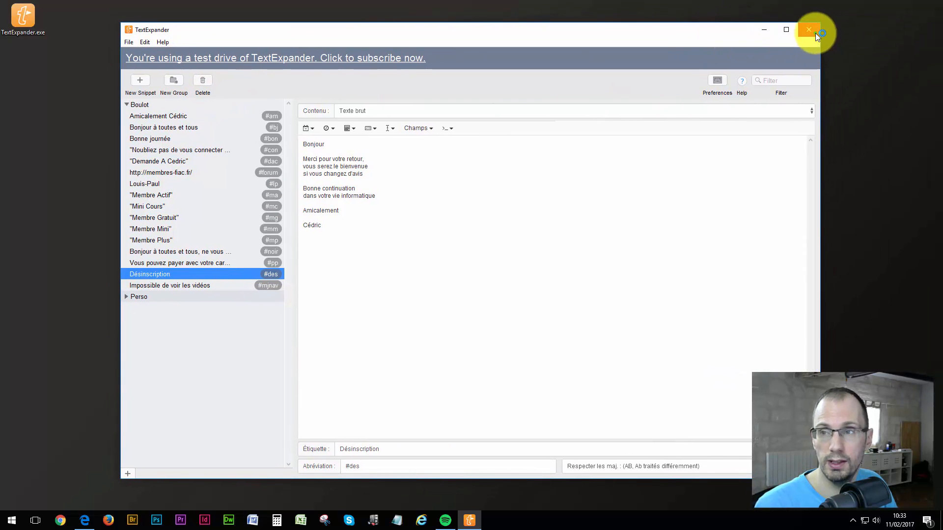
pyautogui.click(814, 32)
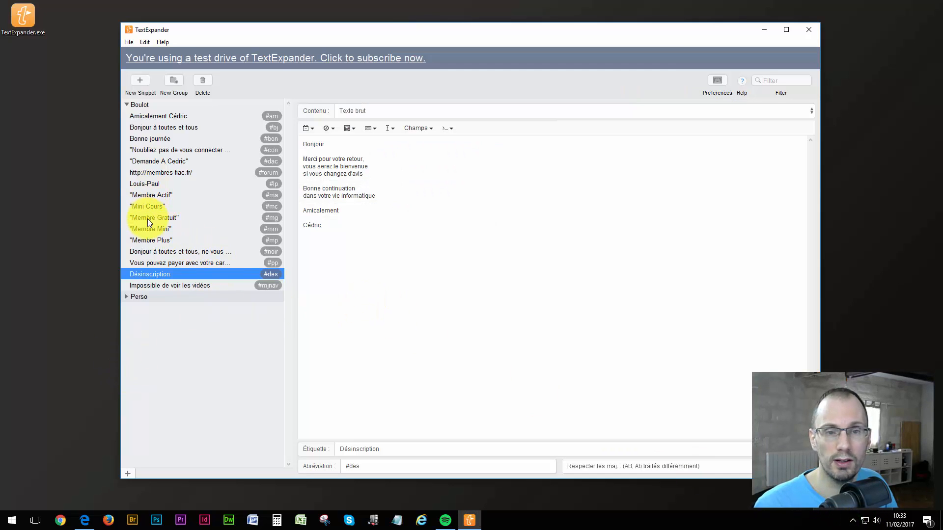
pyautogui.click(157, 194)
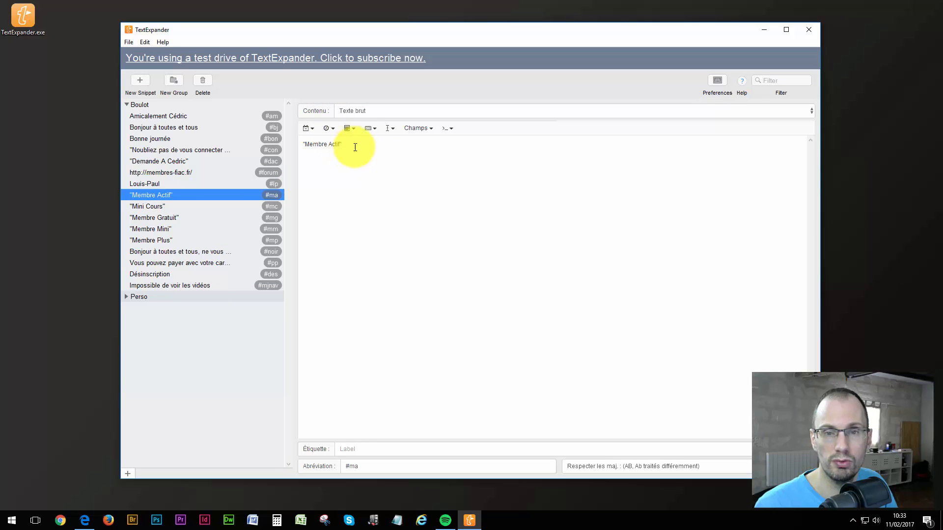
pyautogui.moveTo(356, 145); pyautogui.dragTo(295, 142)
pyautogui.click(357, 210)
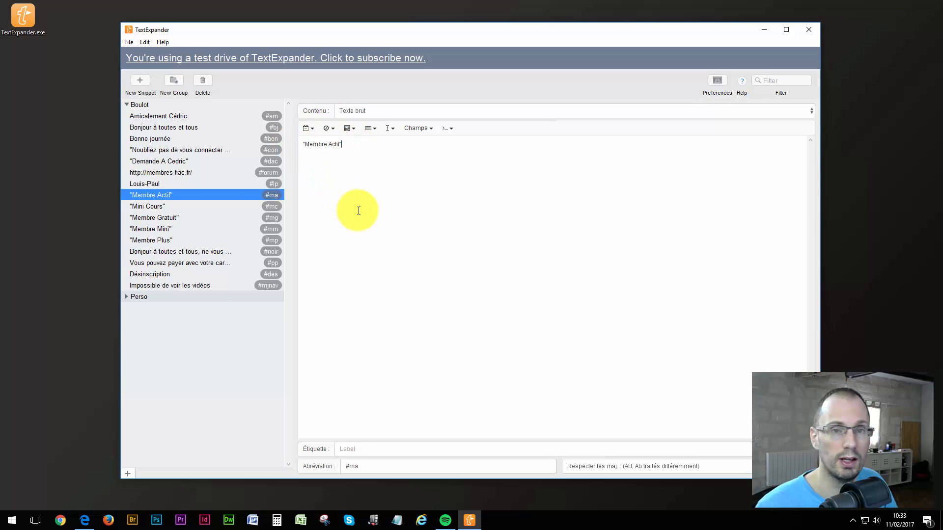